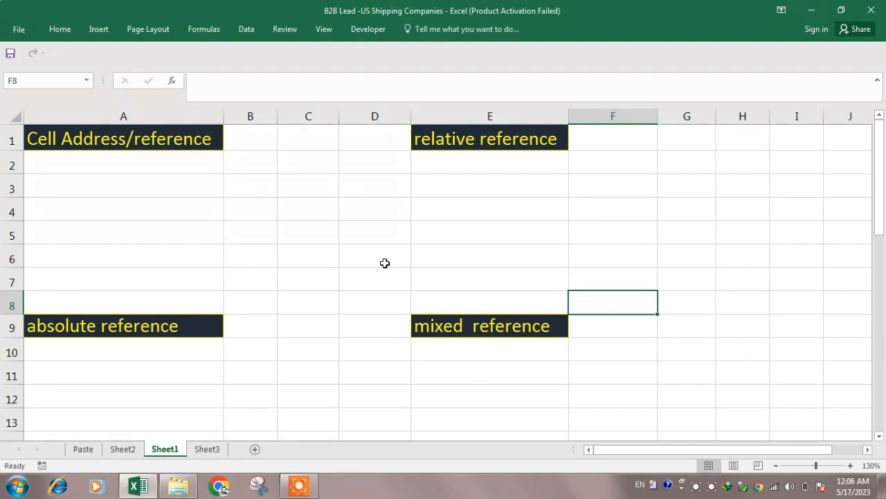
left_click(376, 235)
left_click(307, 234)
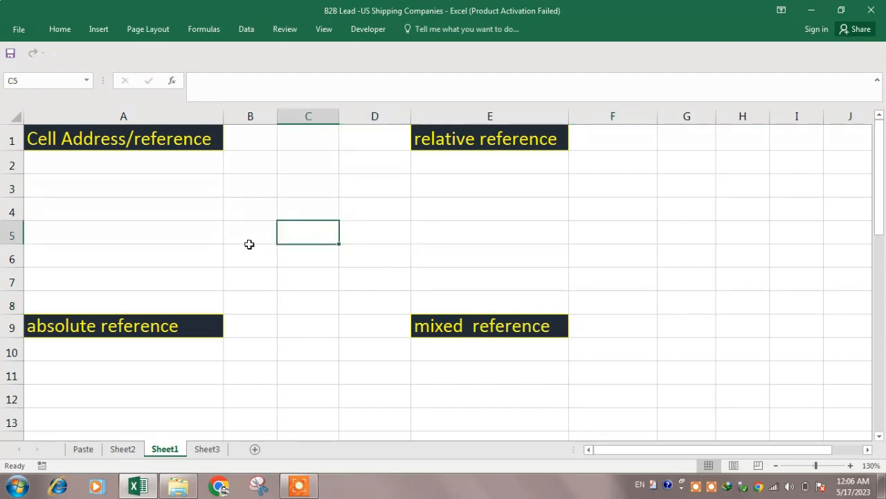
left_click(233, 240)
left_click(243, 262)
left_click(307, 251)
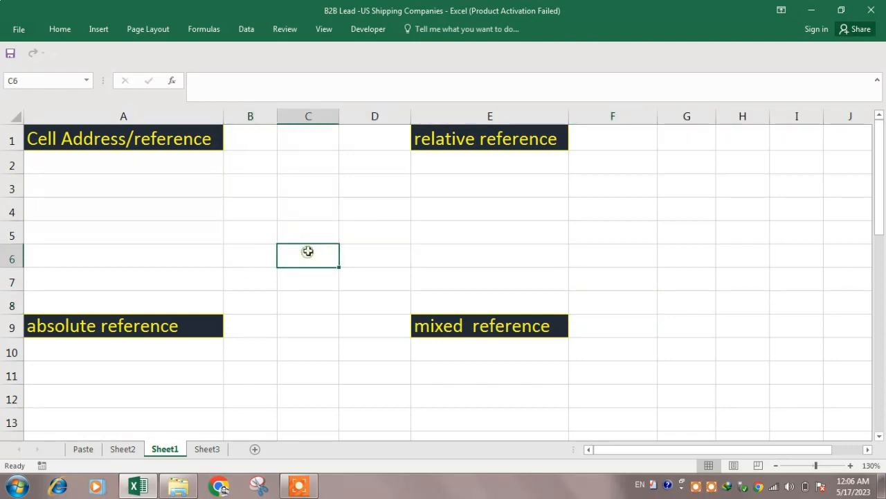
left_click(308, 234)
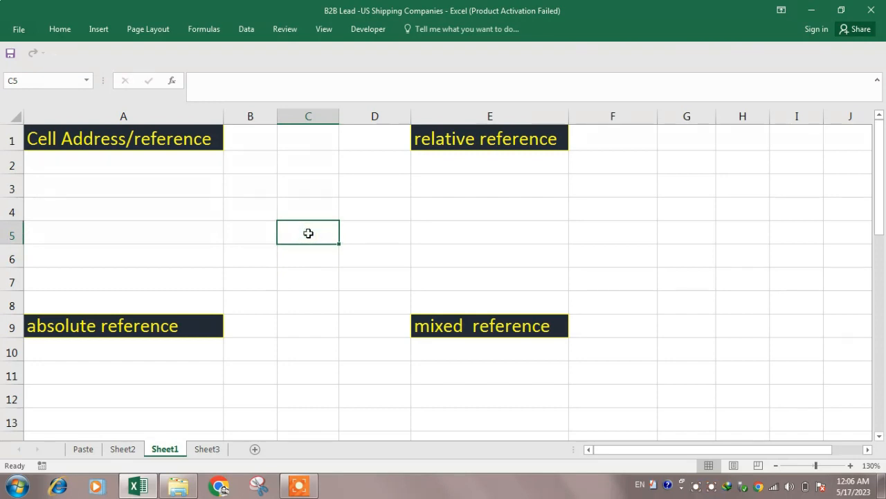
left_click(363, 240)
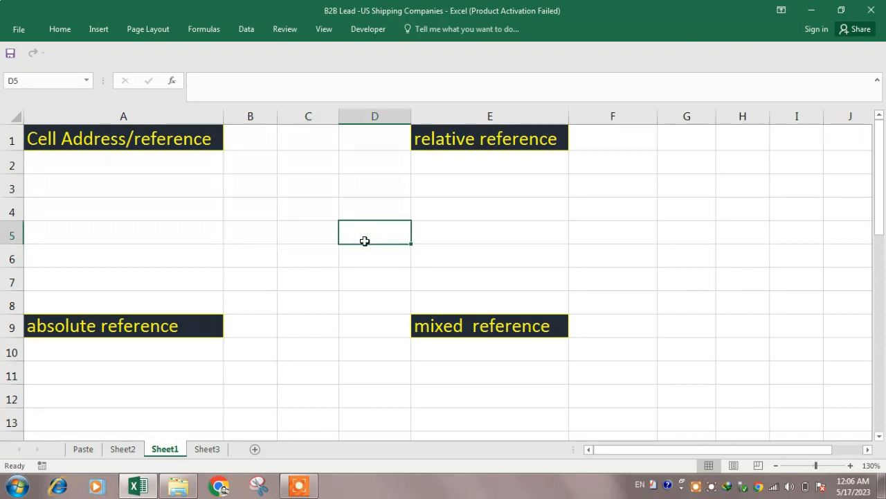
left_click(432, 235)
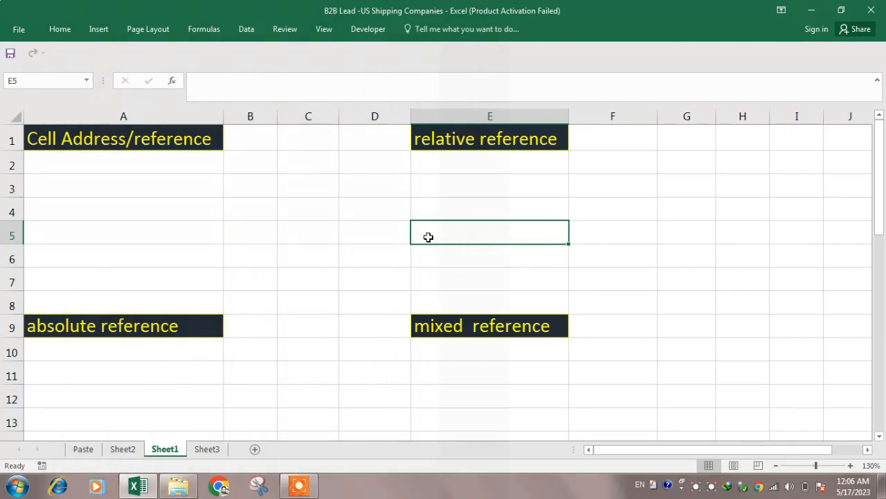
left_click(596, 236)
left_click(498, 250)
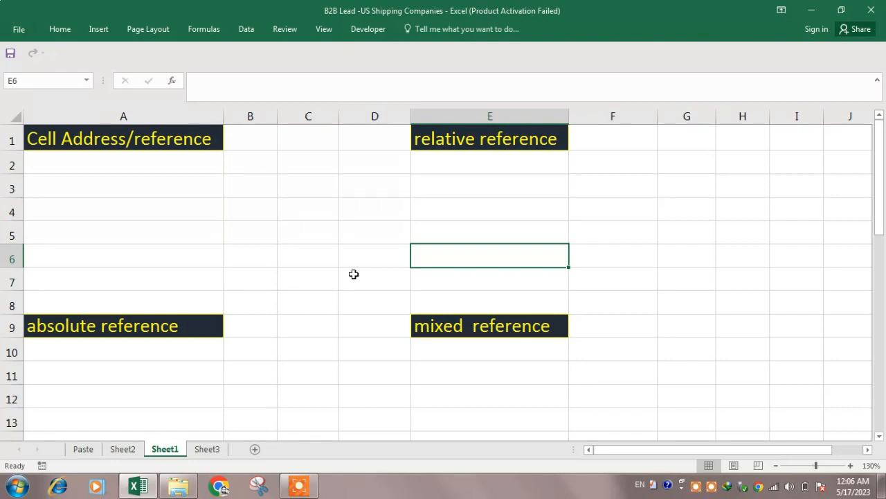
left_click(359, 211)
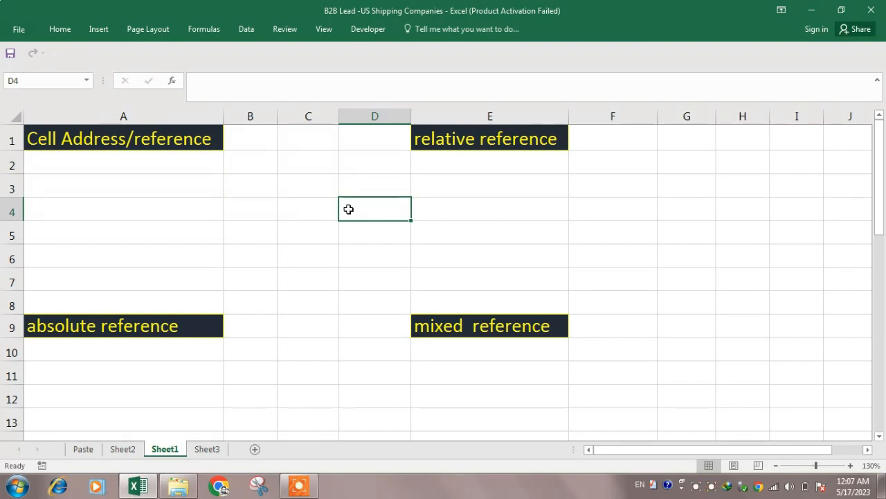
Step: Write the cell address d4 in cell A4 and put an equals sign before it to form =d4
left_click(129, 213)
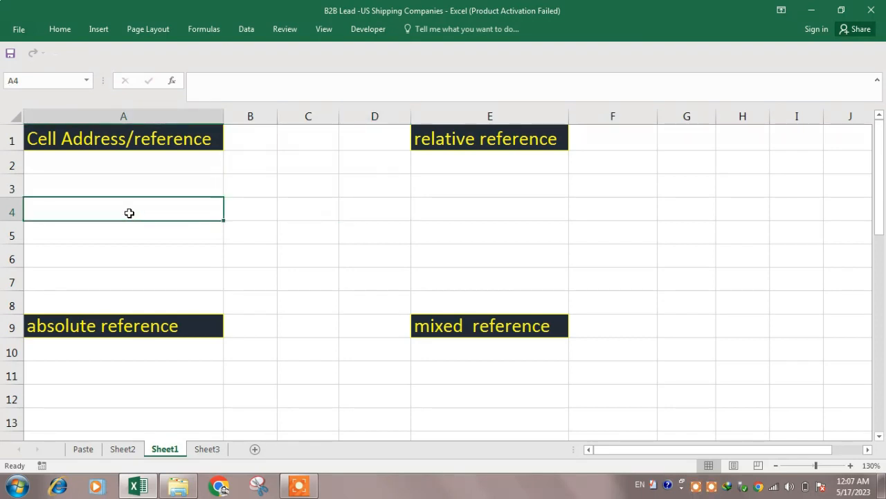
type("d")
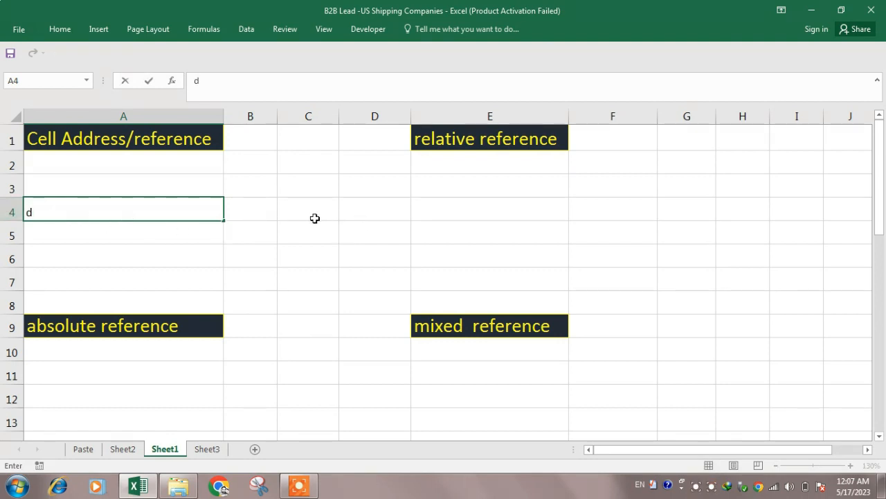
type("4")
left_click_drag(58, 209, 26, 211)
type("=")
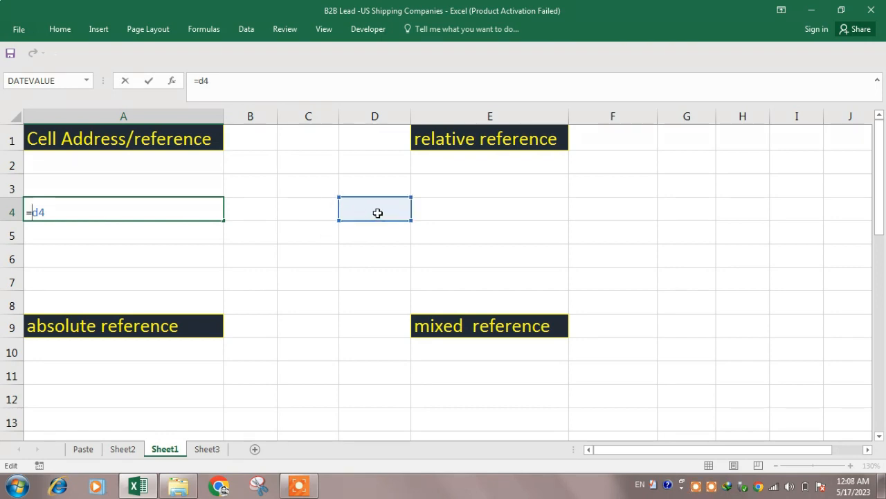
Step: Remove the equals sign from the formula in A4 and commit the entry as plain text d4
left_click_drag(46, 212, 33, 212)
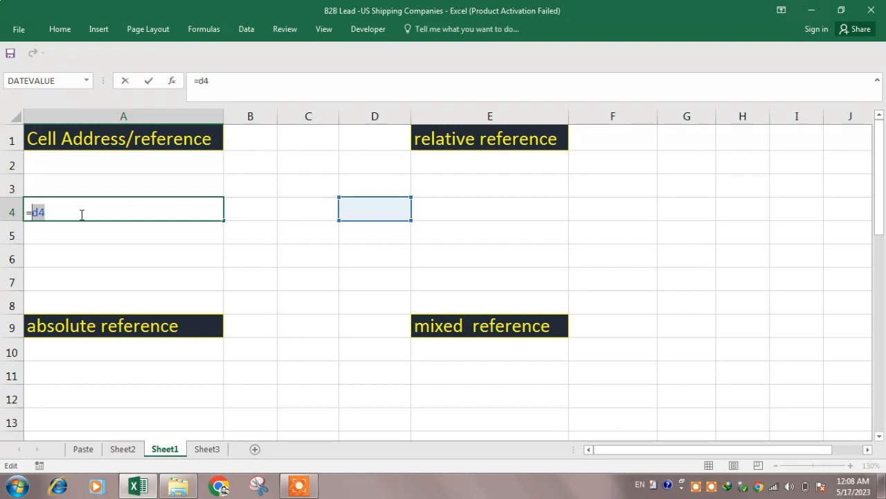
left_click(34, 213)
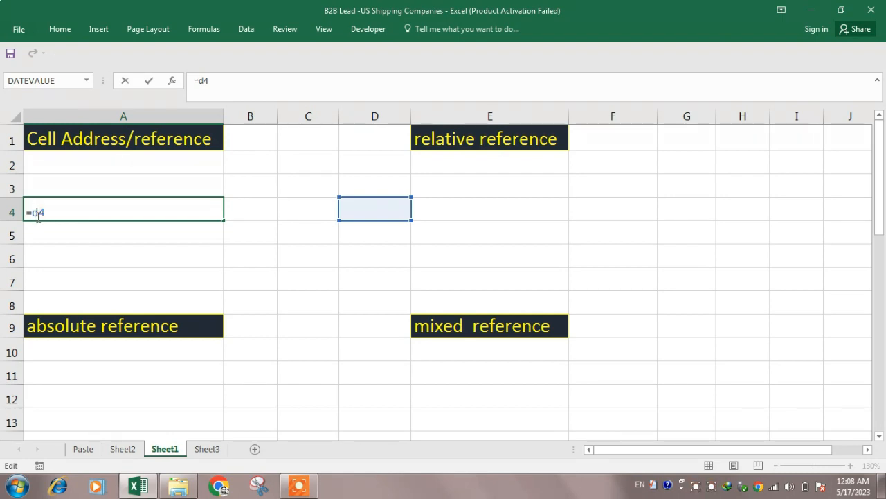
key("BackSpace")
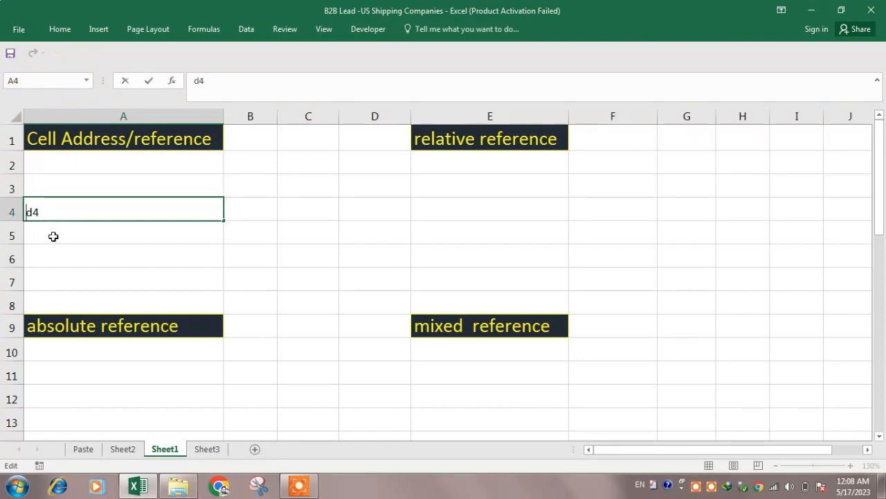
left_click(55, 235)
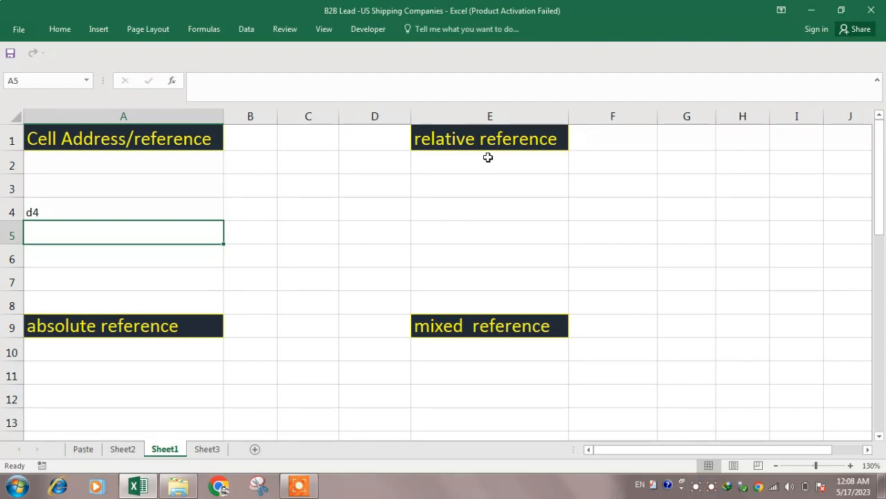
Step: Enter the number 12 in cell D2 as the source value for the relative reference example
left_click(371, 166)
type("12")
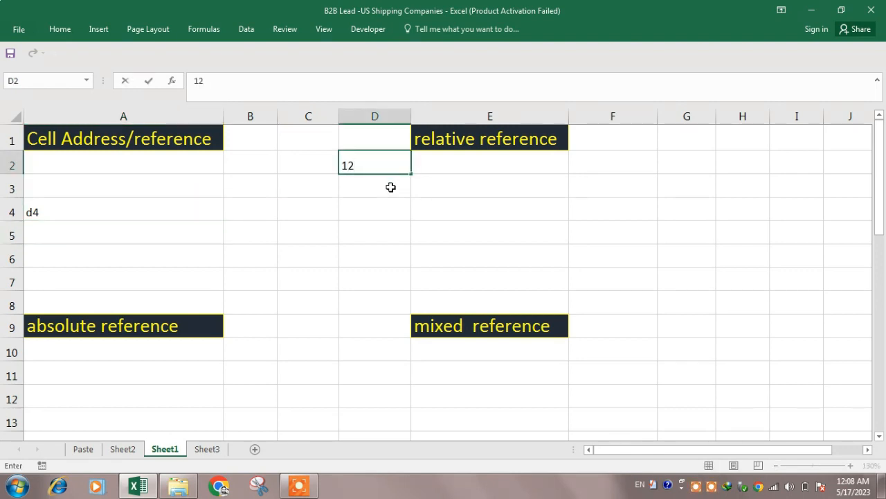
key("Return")
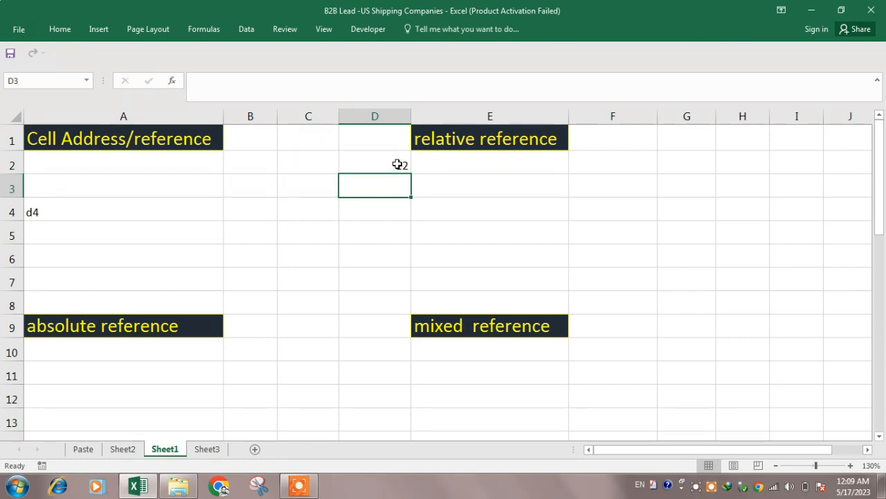
left_click(397, 166)
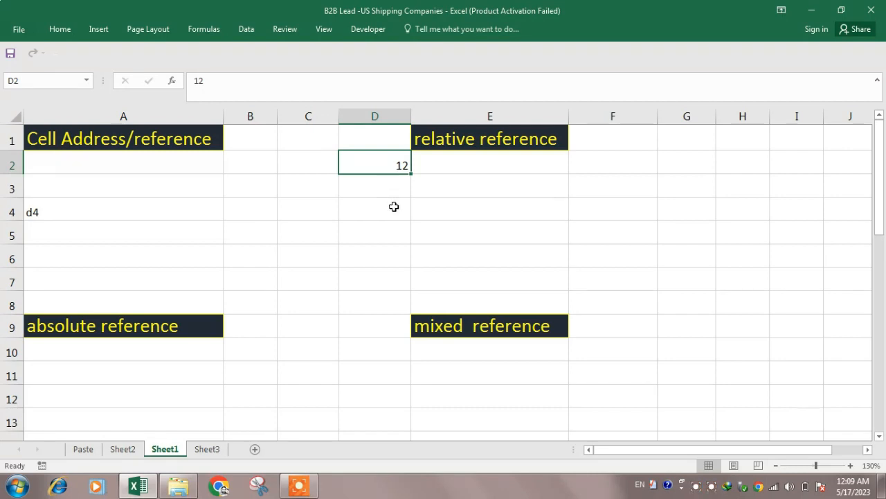
Step: Enter the formula =d2 in cell F4 as a relative reference to the source value
left_click(587, 212)
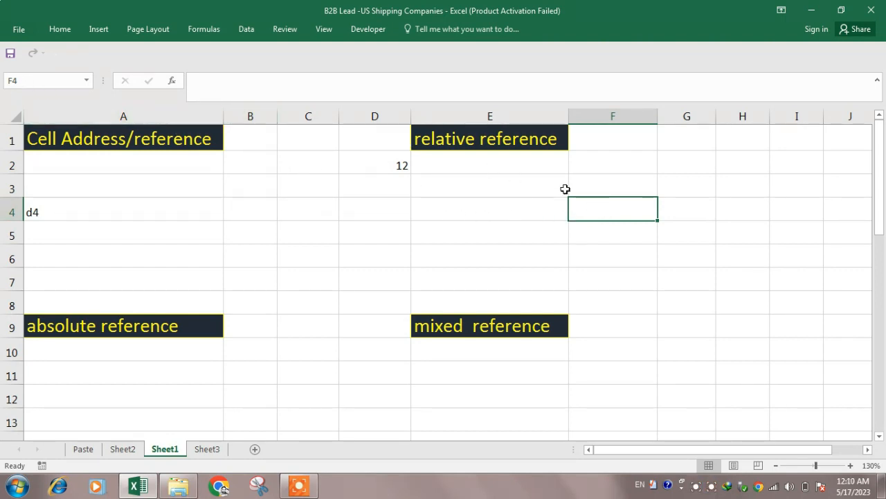
double_click(596, 206)
type("=")
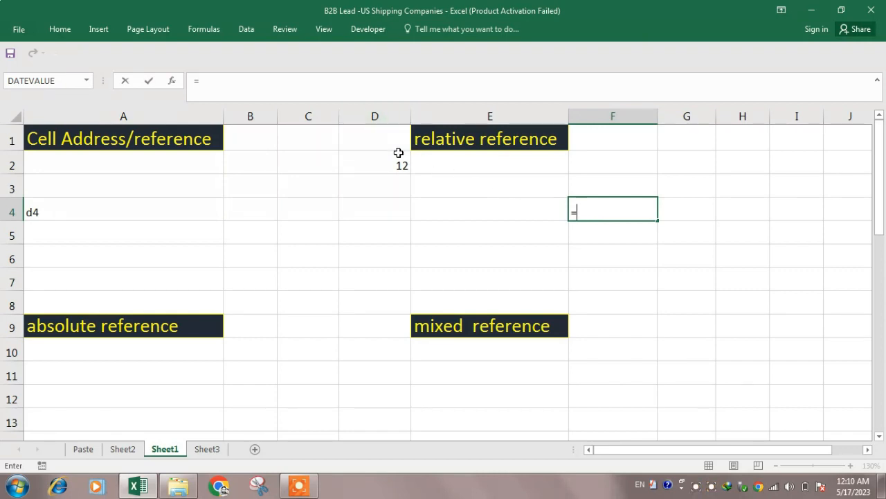
type("d")
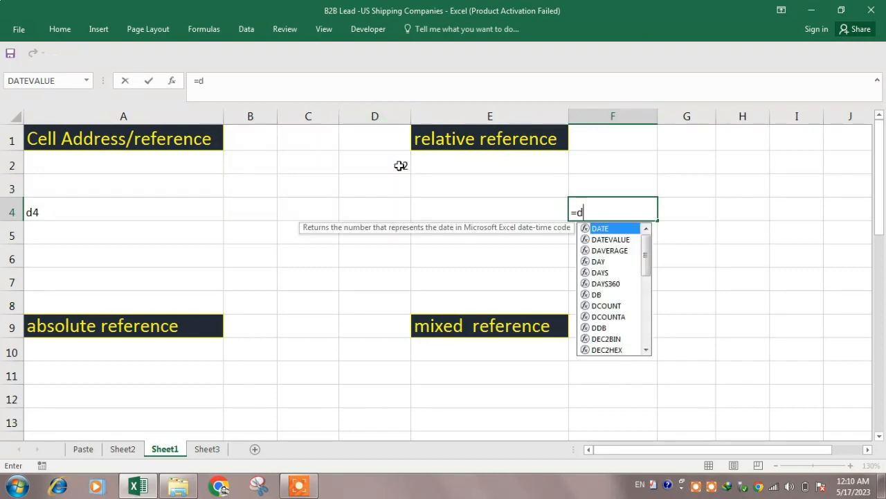
type("2")
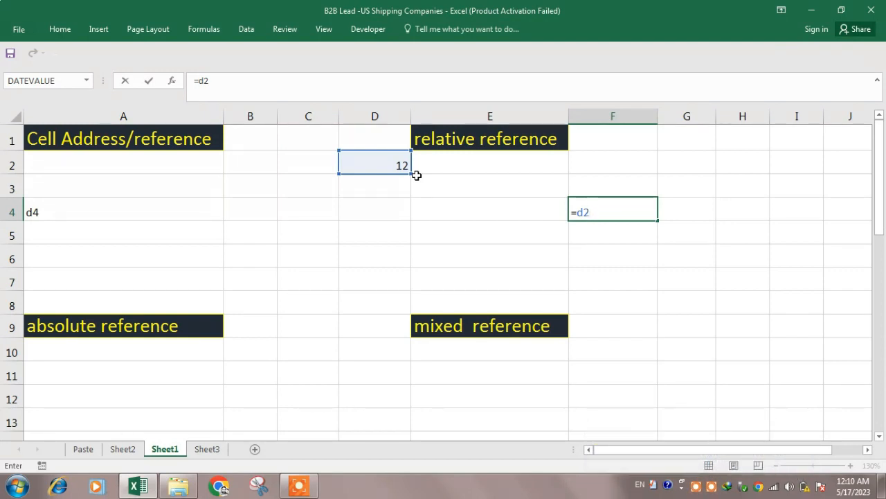
key("Return")
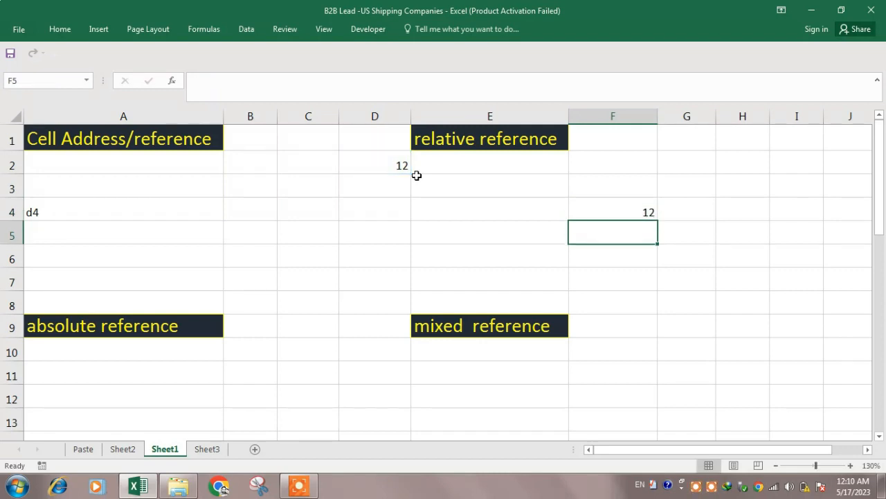
Step: Copy the relative reference formula from F4 and paste it into F5 directly below
left_click(641, 213)
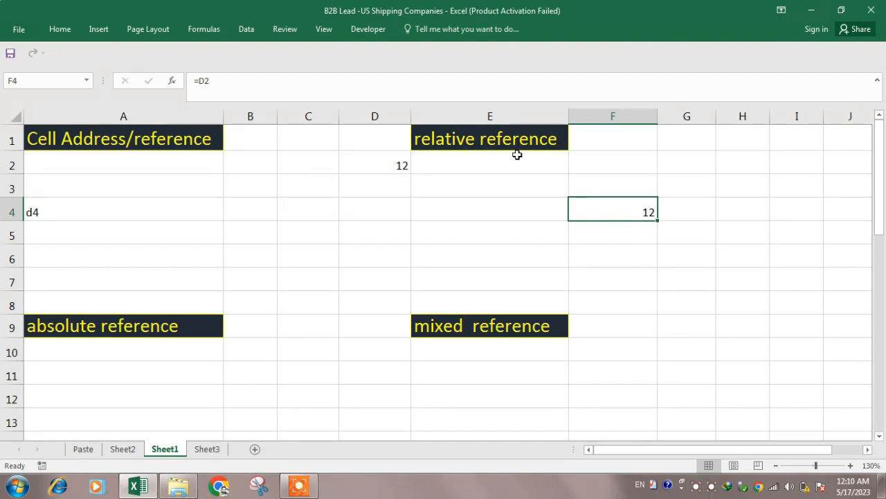
key("ctrl+c")
left_click(638, 229)
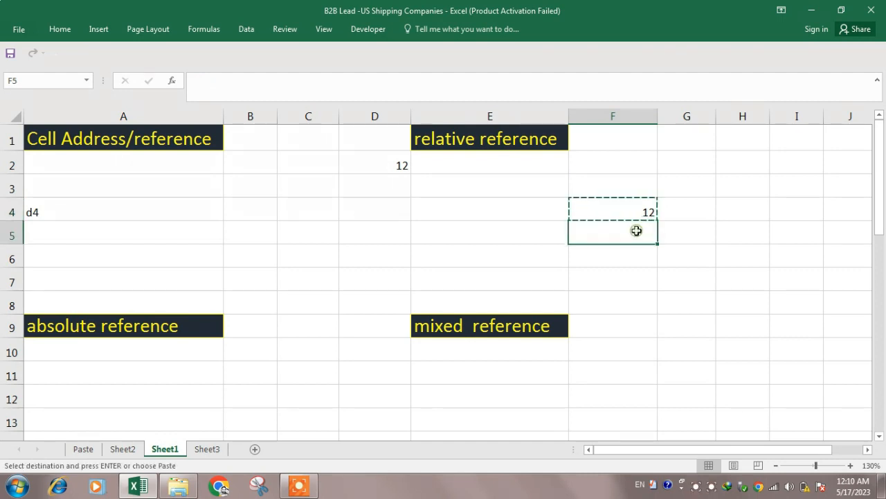
key("ctrl+v")
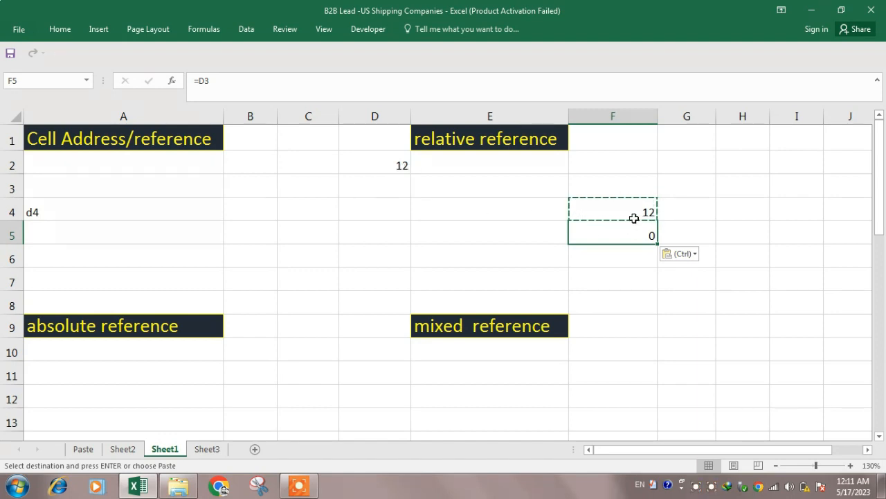
Step: Examine which cells the formulas in F4 and F5 refer to, leaving both formulas as they are
double_click(634, 212)
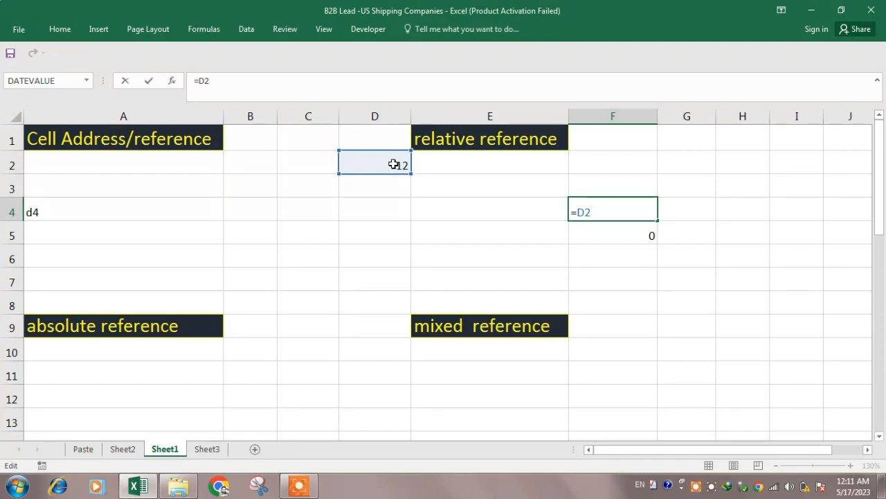
key("Return")
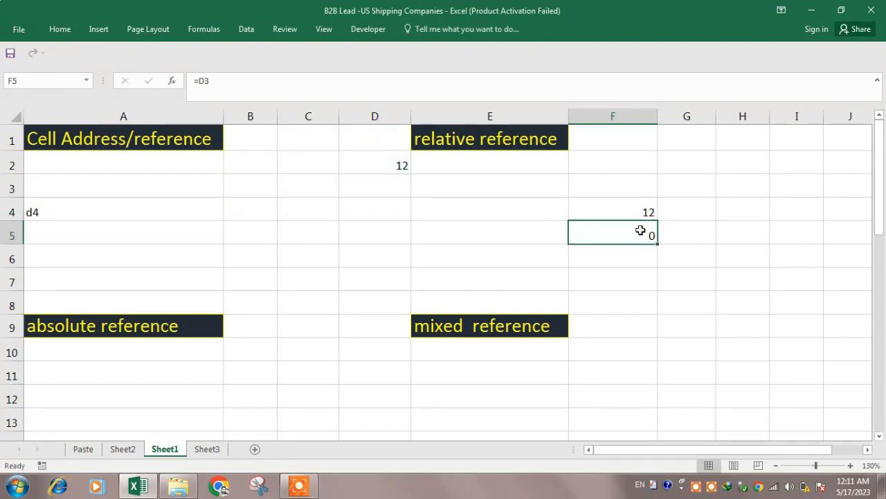
double_click(638, 235)
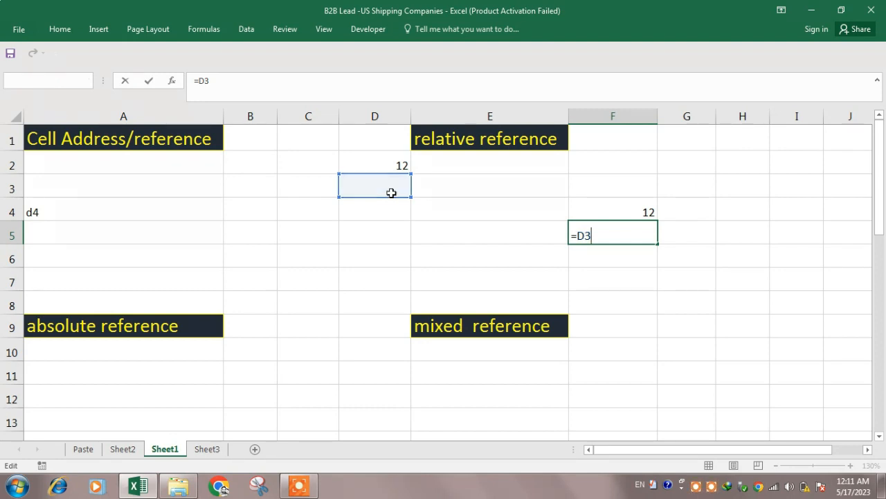
key("Return")
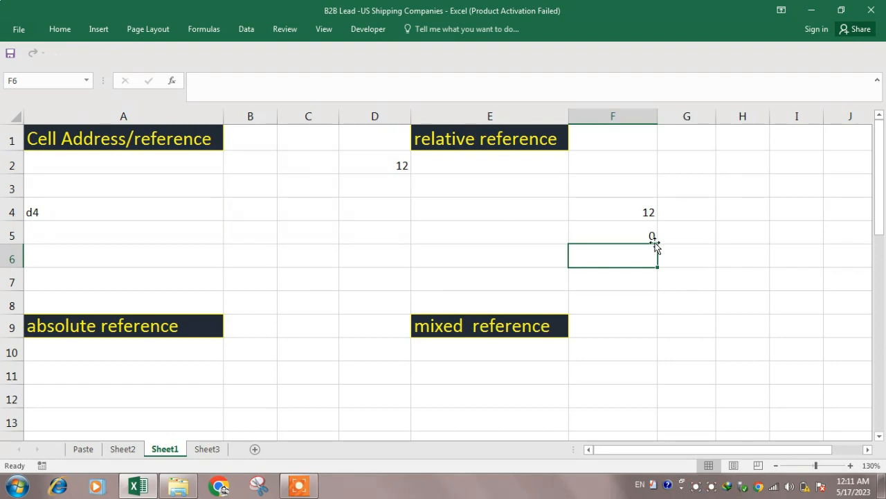
Step: Copy the formula from F4 into F6 and check which cell the pasted formula refers to
left_click(640, 214)
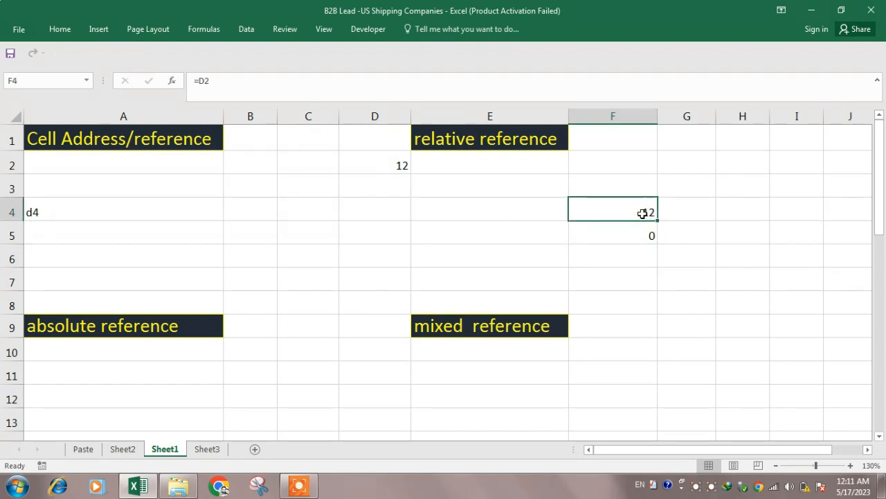
key("ctrl+c")
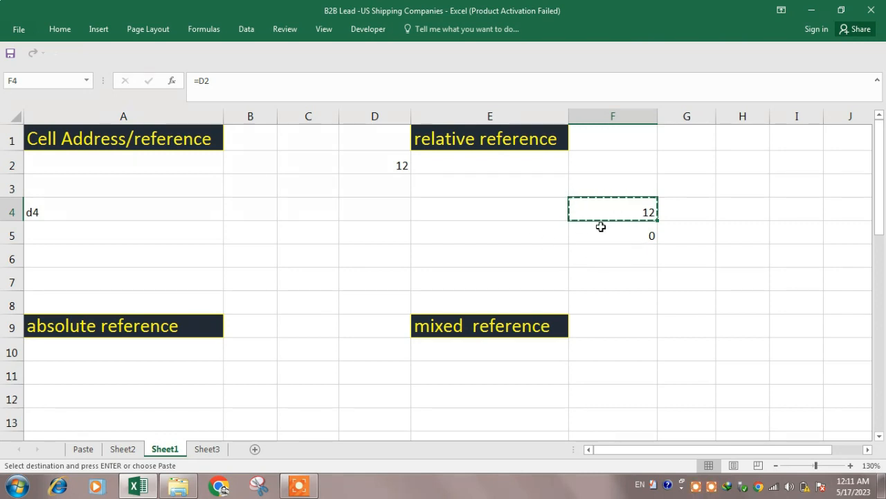
left_click(615, 261)
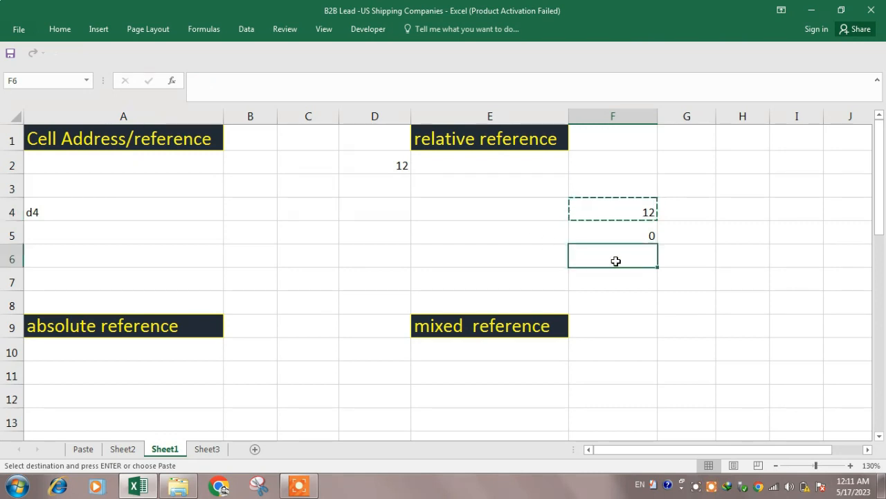
key("ctrl+v")
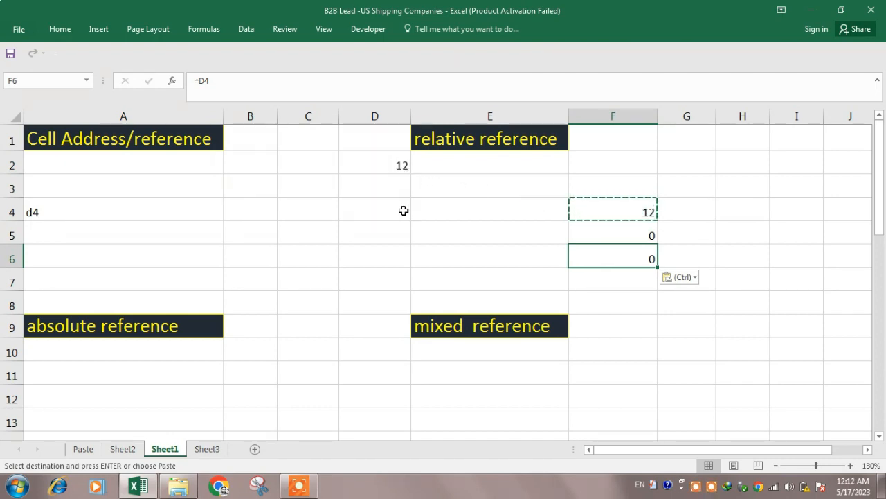
double_click(641, 258)
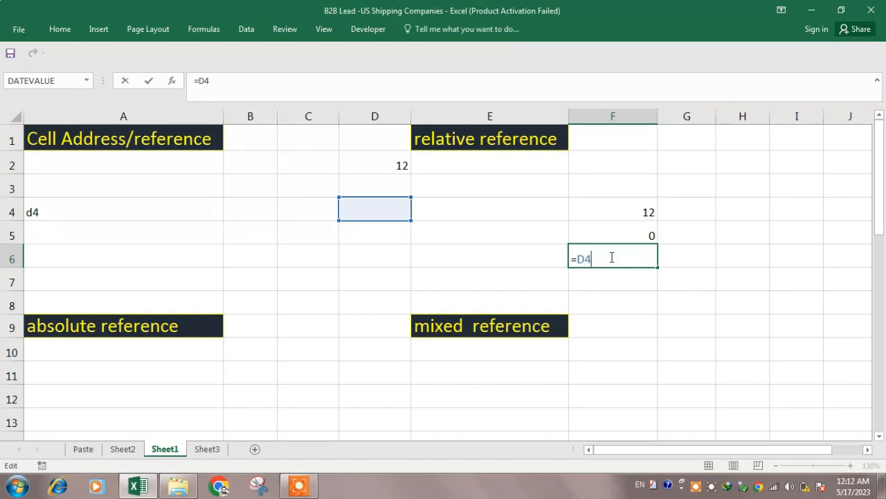
key("Return")
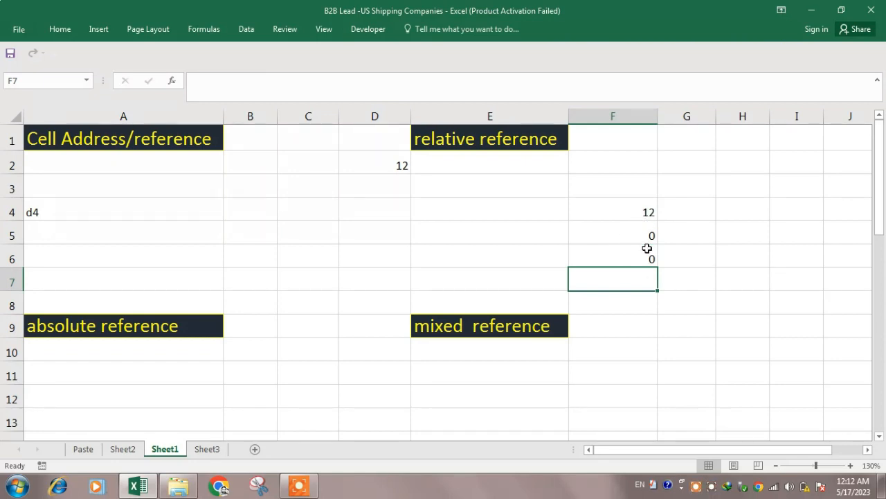
Step: Copy the formula from F4 into G4 and compare which cells the formulas in G4 and F4 refer to
left_click(649, 214)
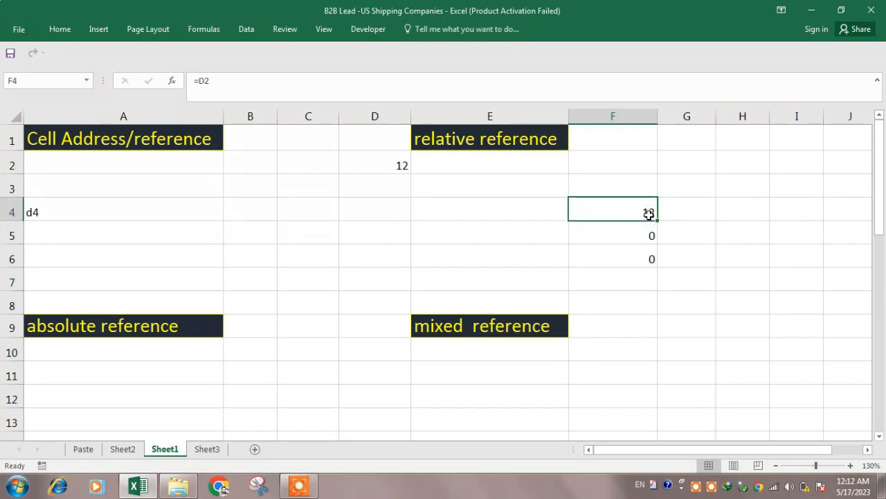
key("ctrl+c")
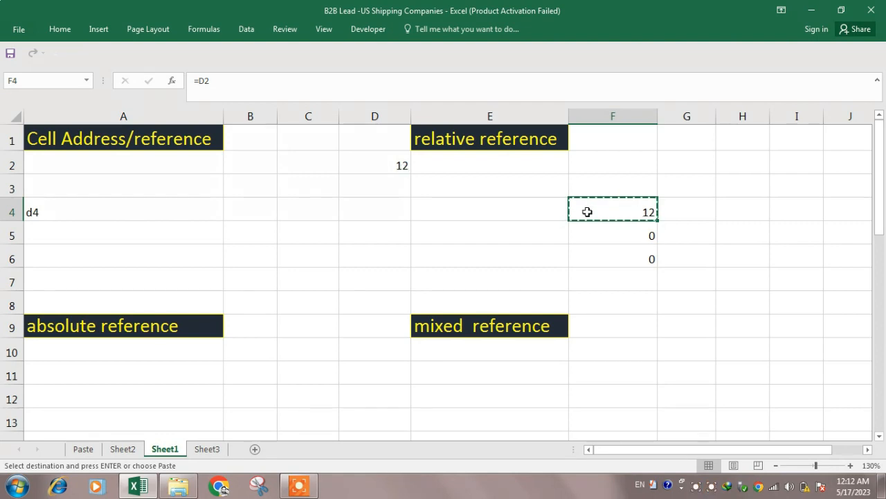
left_click(693, 215)
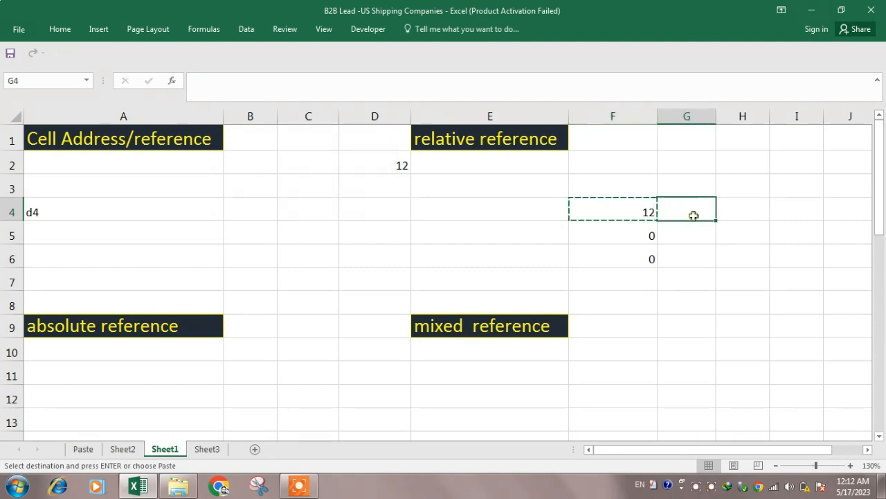
key("ctrl+v")
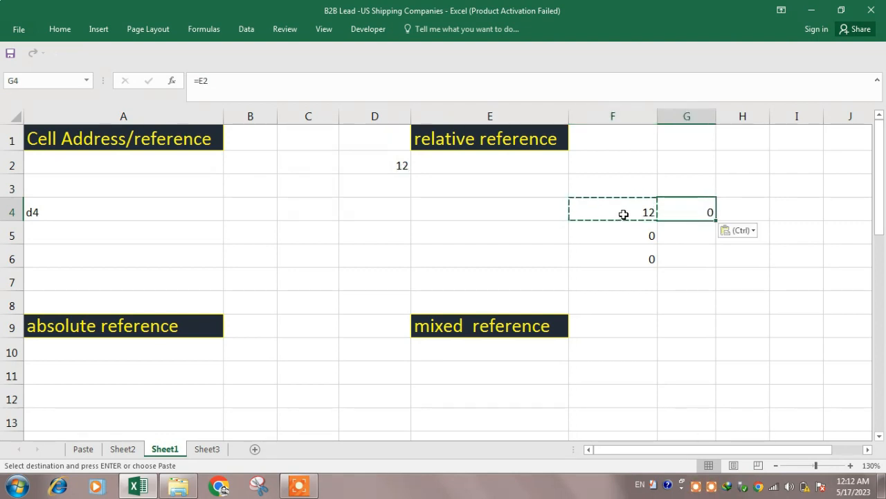
double_click(688, 212)
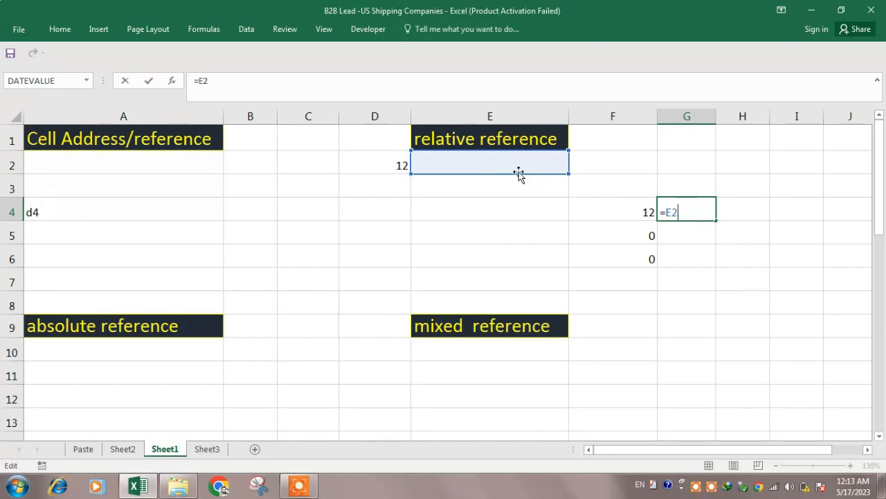
left_click(653, 215)
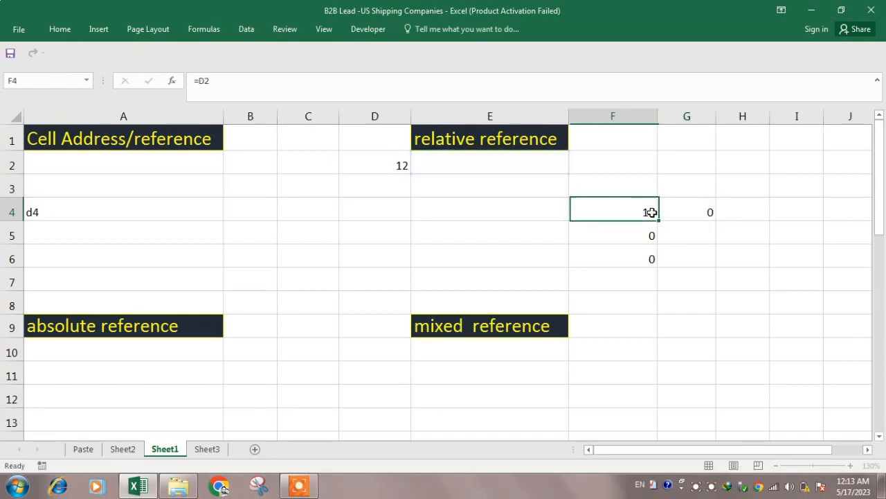
type("=D2")
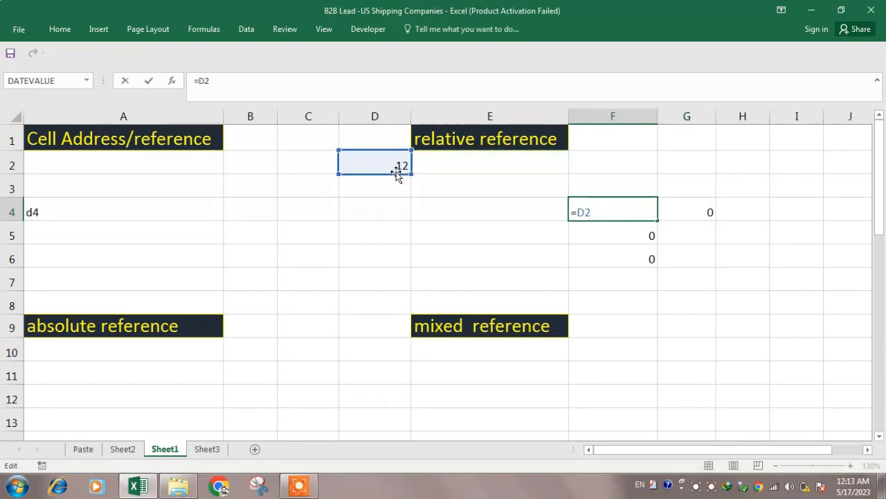
key("Return")
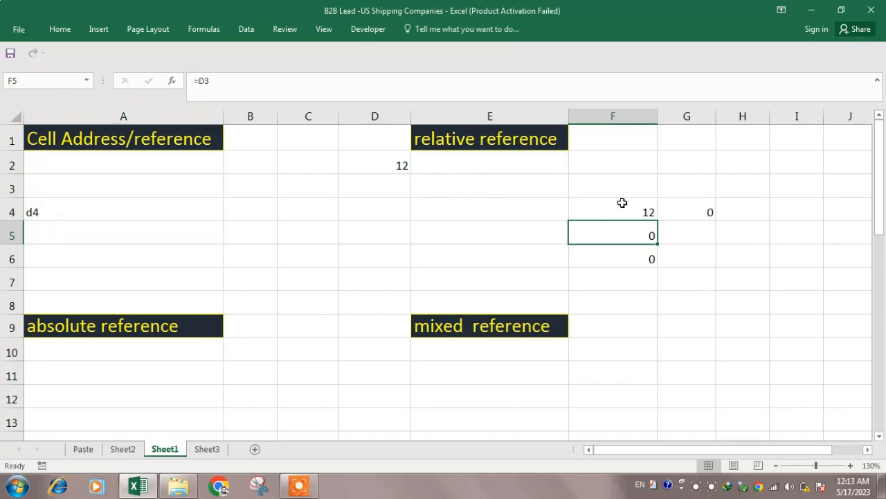
Step: Copy the formula from F4 into I4 and check which cell the pasted formula refers to
left_click(643, 215)
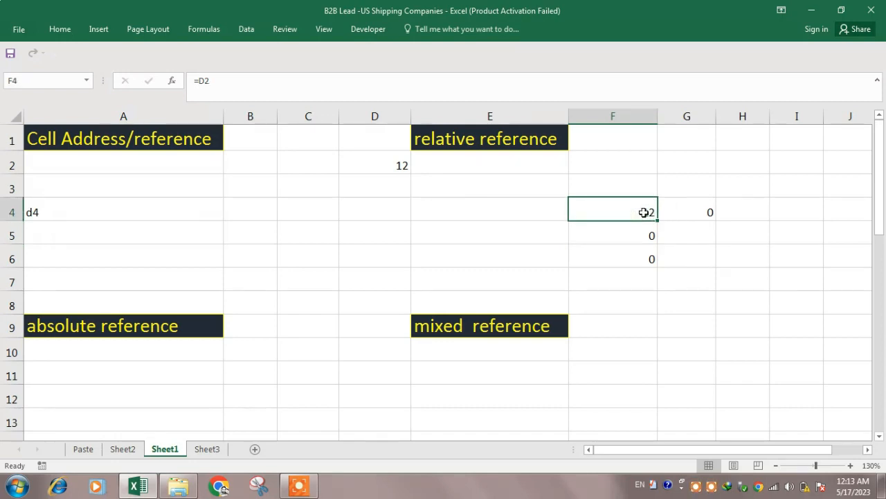
left_click(789, 211)
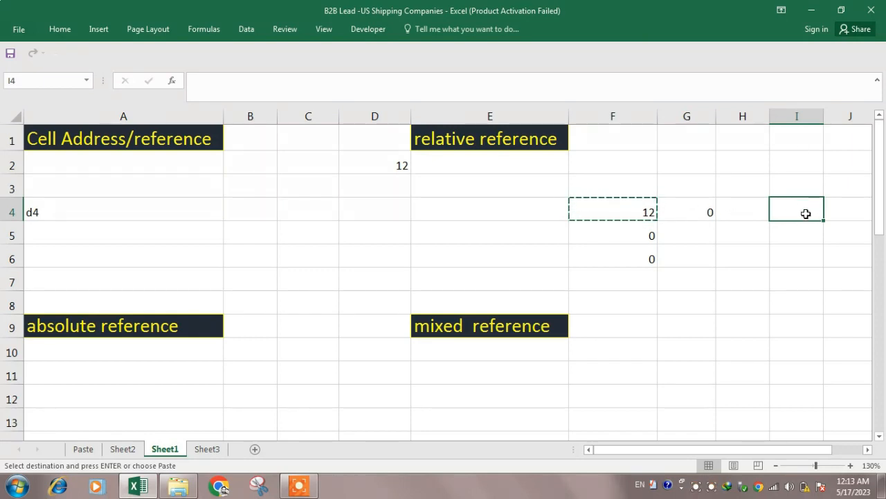
key("ctrl+v")
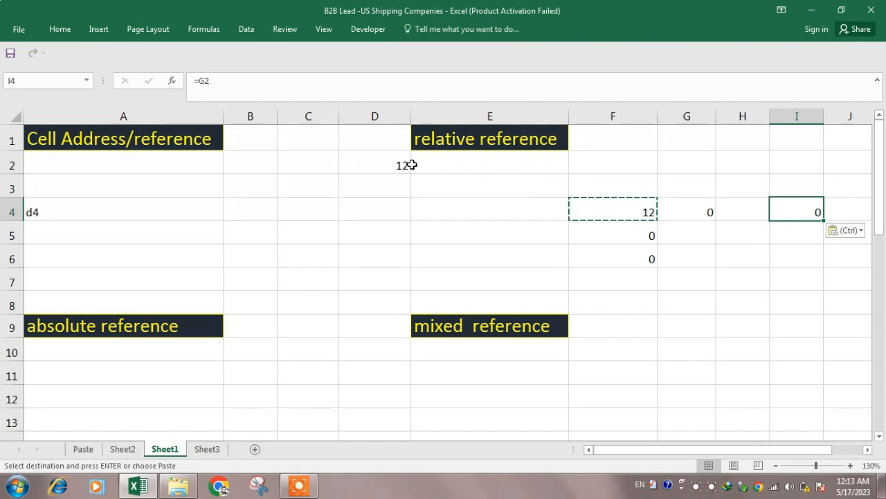
left_click(686, 164)
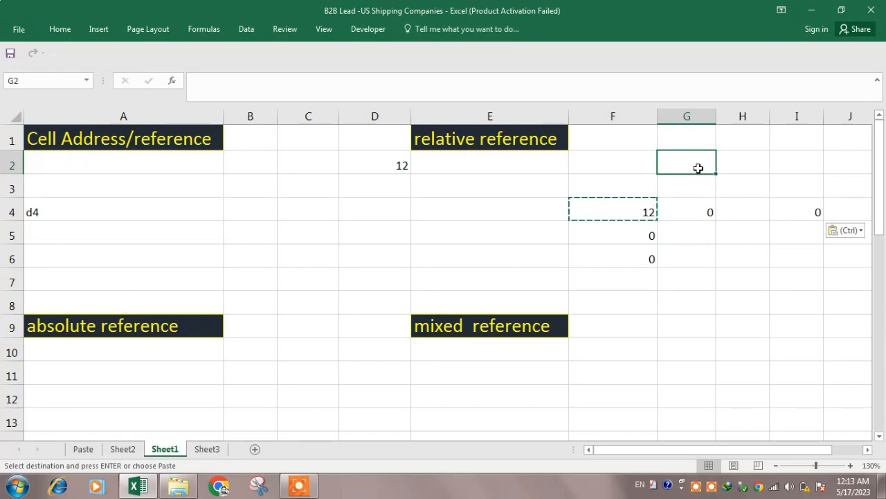
left_click(799, 208)
type("=G2")
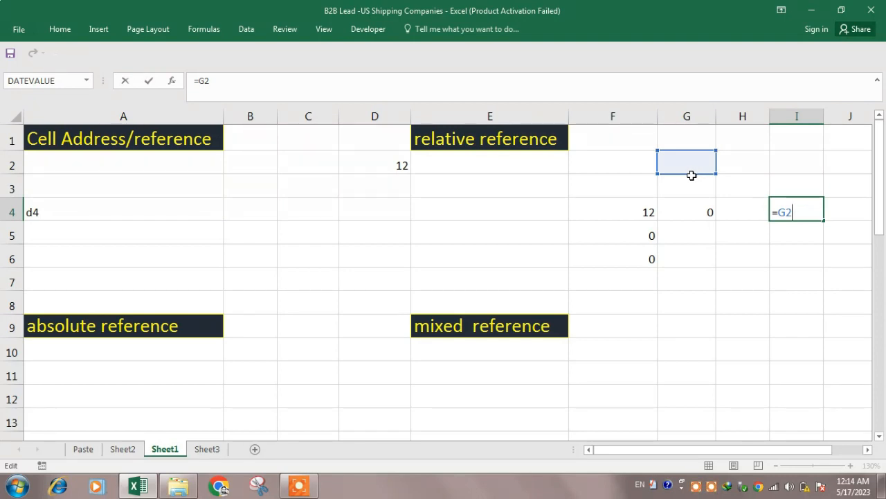
key("Return")
Step: Clear the relative reference formulas from the range F4:I6 and dismiss the low battery warning
left_click_drag(619, 208, 816, 266)
key("Delete")
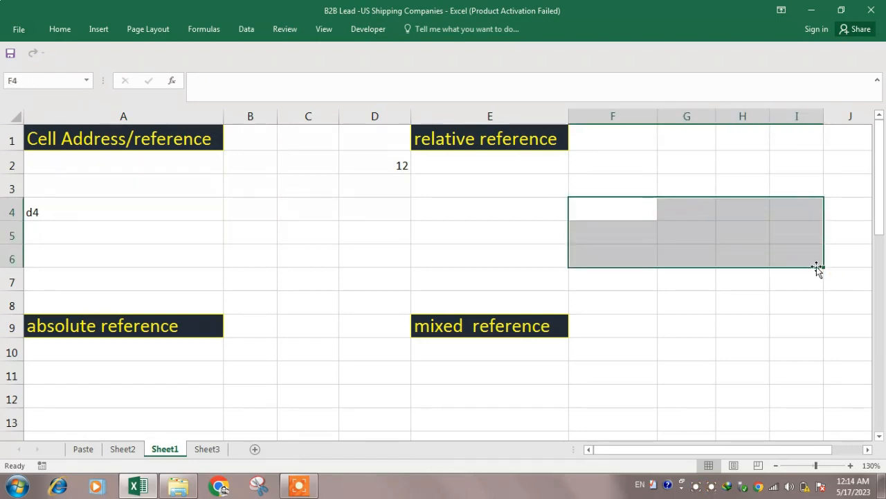
left_click(806, 308)
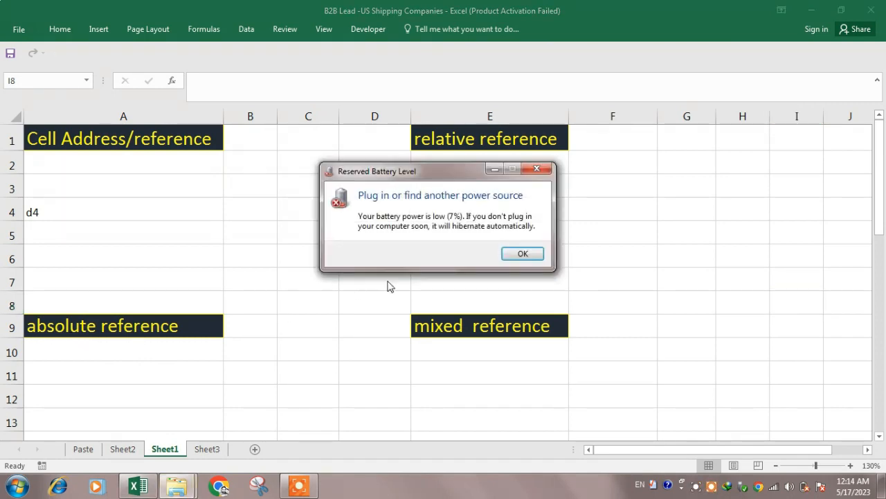
left_click(523, 255)
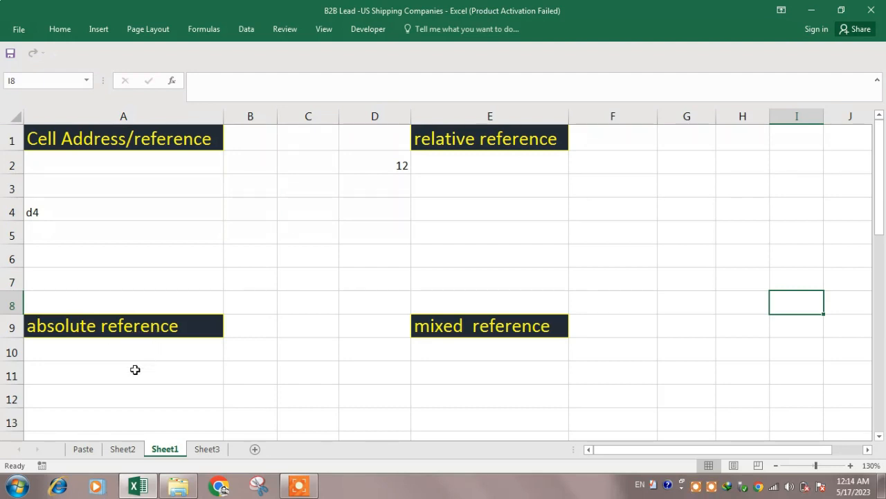
Step: Enter the formula =d2 in cell C7, above the absolute reference section
left_click(400, 166)
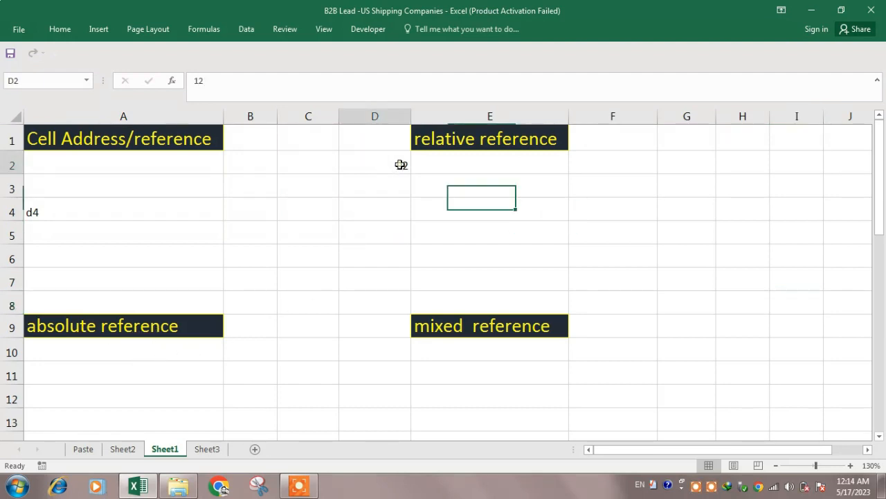
left_click(309, 274)
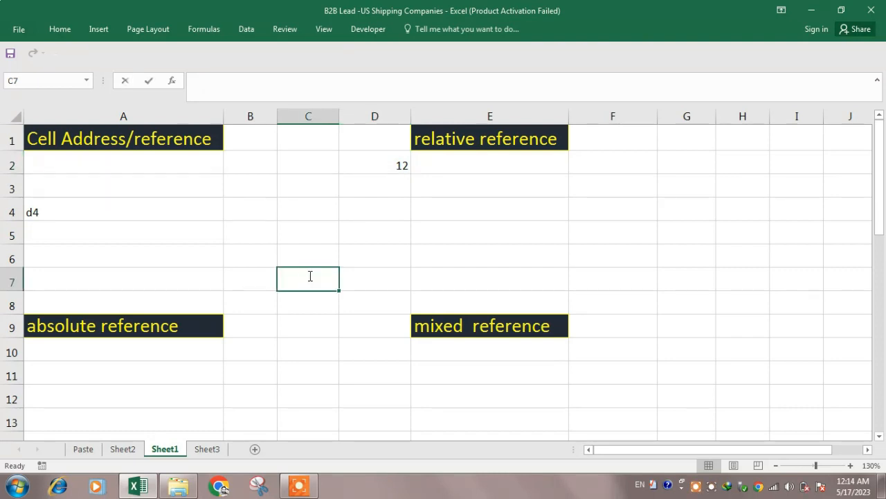
type("=")
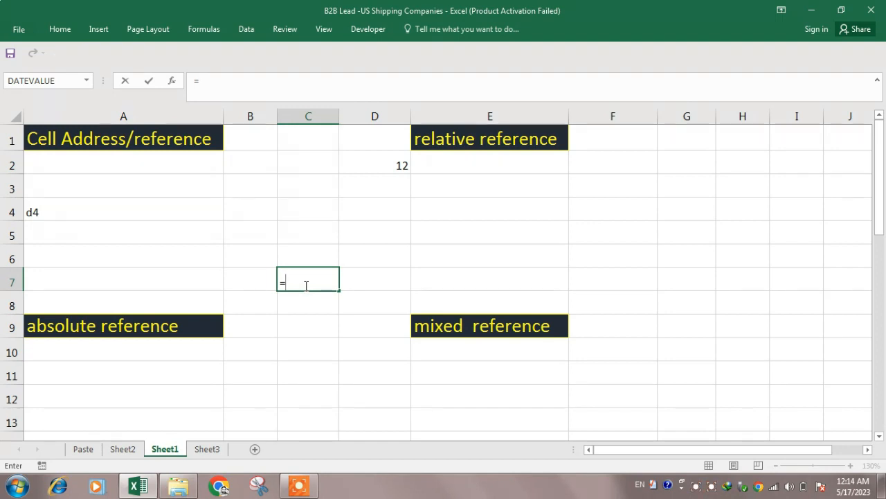
type("d2")
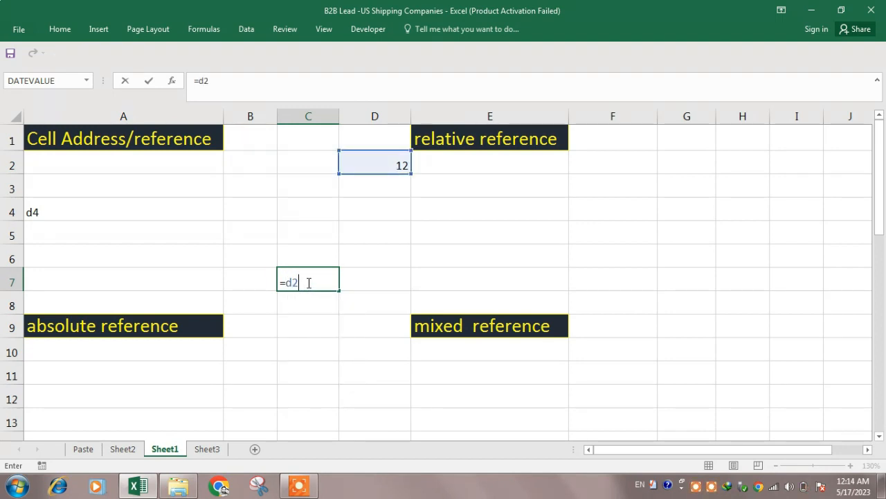
key("Return")
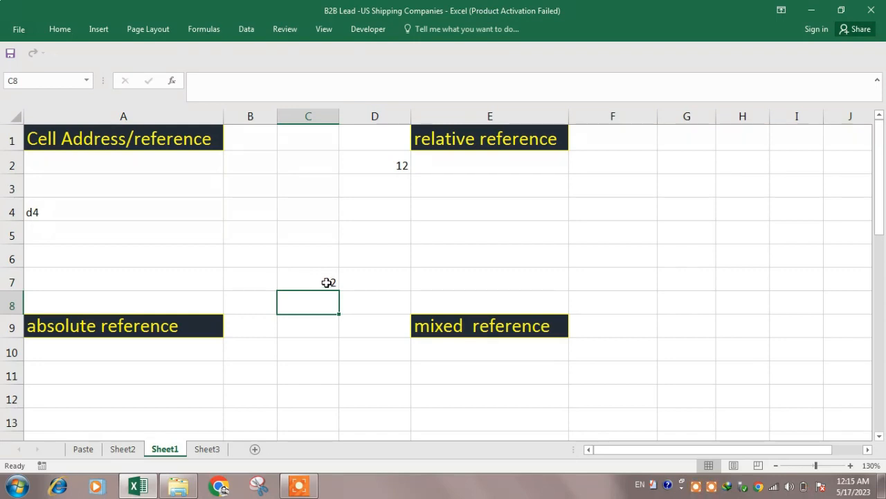
Step: Cycle the reference in C7 through its mixed forms D$2 and $D2, and set it to the absolute form =$D$2
left_click(326, 282)
double_click(327, 283)
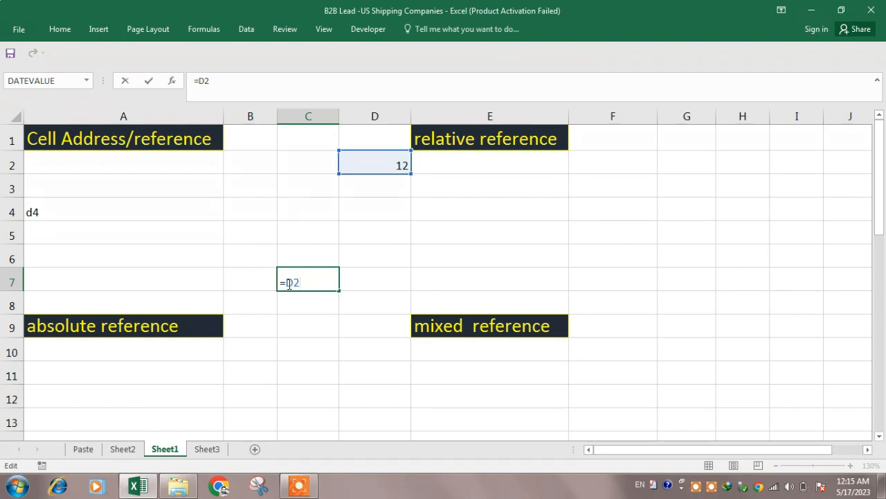
key("F4")
key("F4")
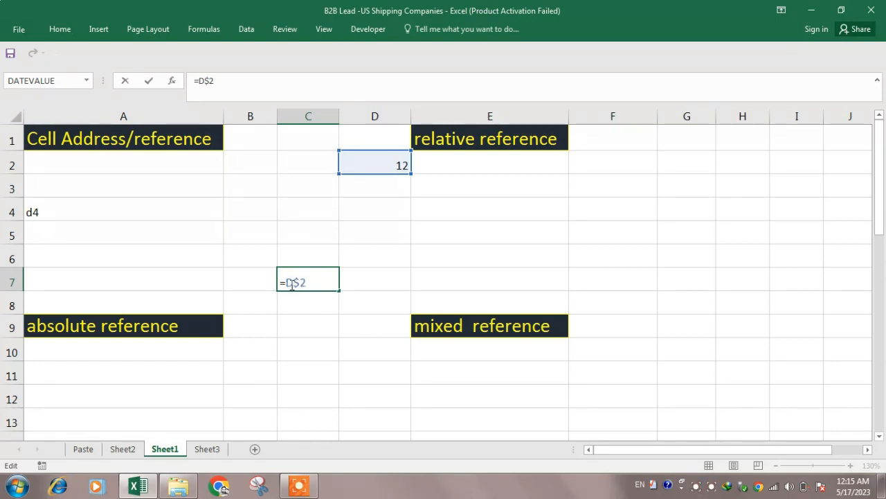
key("F4")
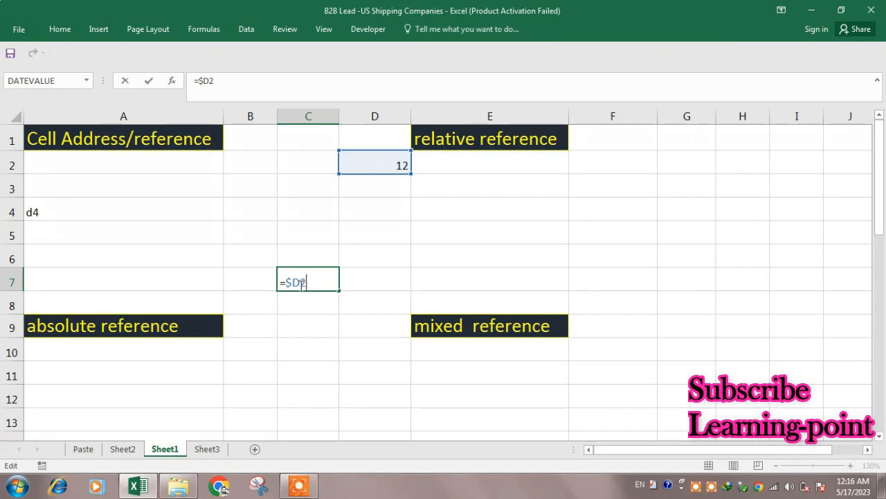
key("F4")
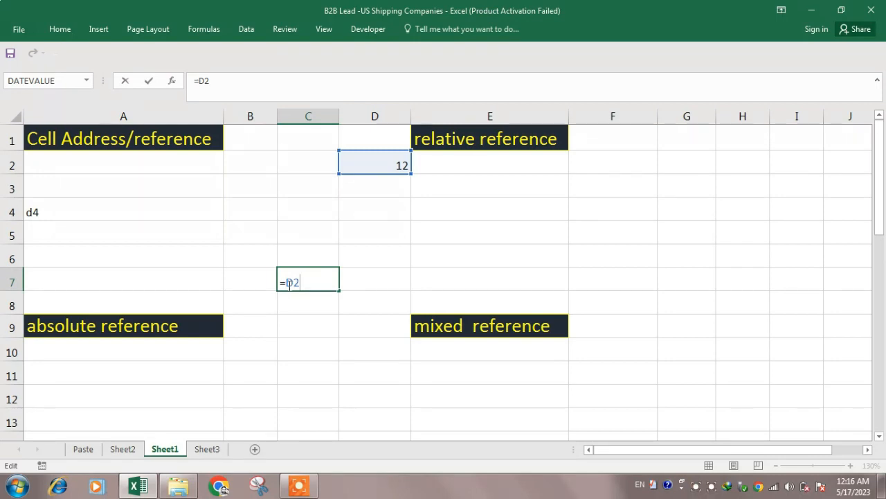
key("F4")
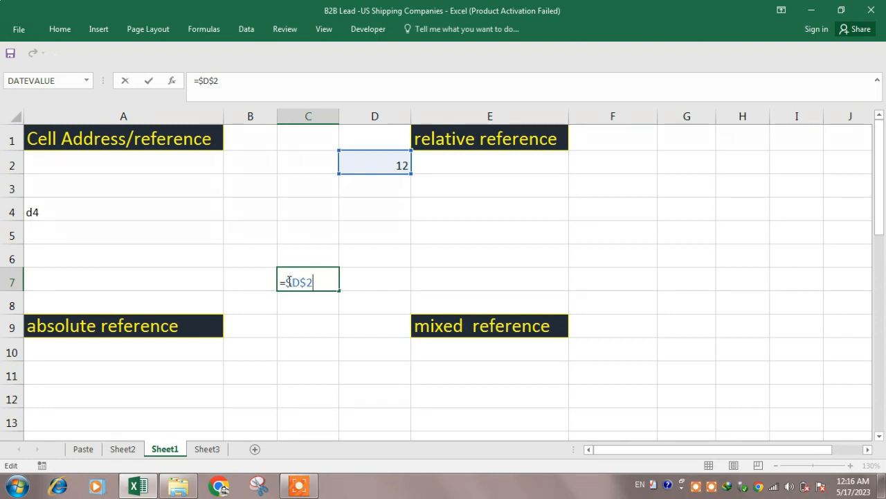
key("Return")
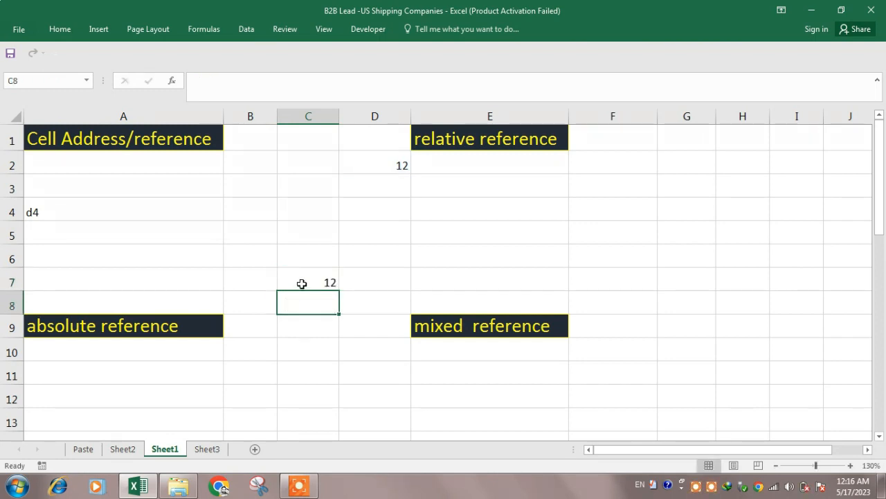
Step: Copy the absolute reference formula from C7 and paste it into C10
left_click(304, 282)
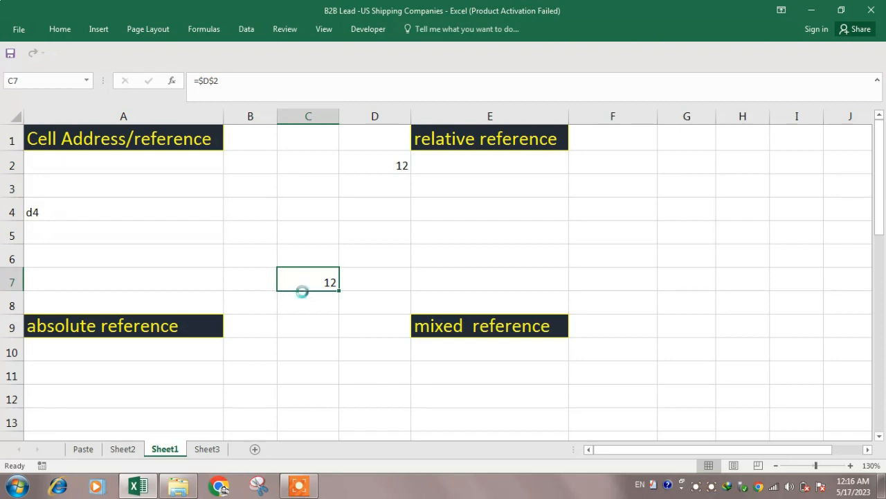
key("ctrl+c")
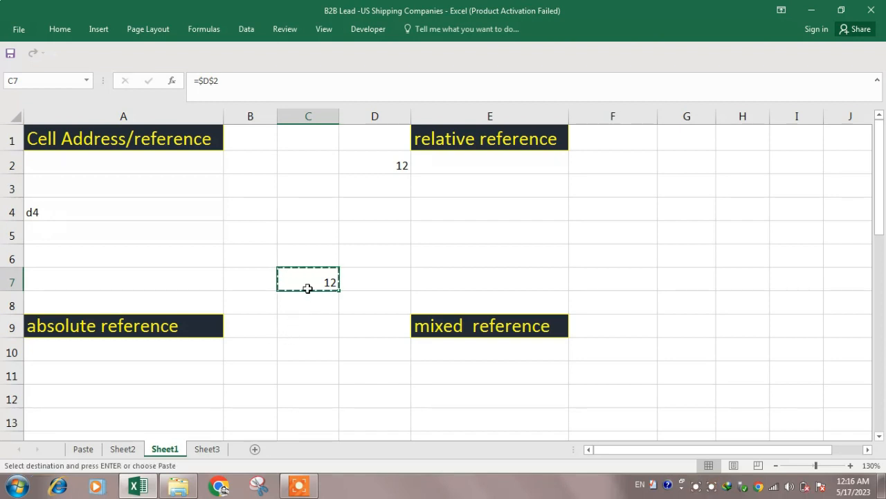
left_click(312, 352)
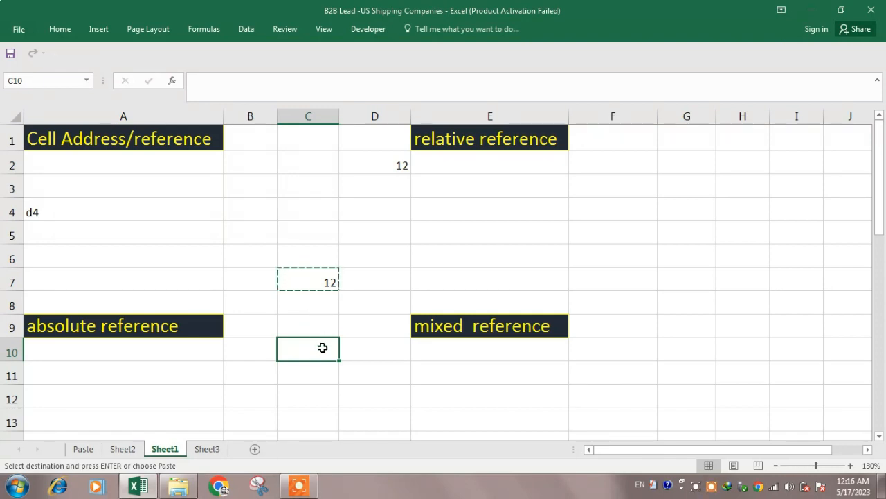
key("ctrl+v")
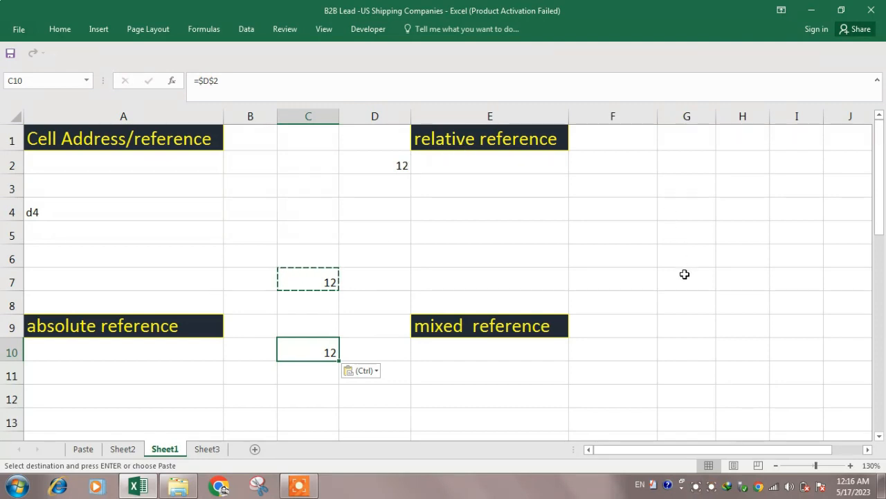
Step: Examine the pasted formula in C10 and compare its reference with the original in C7, leaving both formulas as they are
double_click(323, 352)
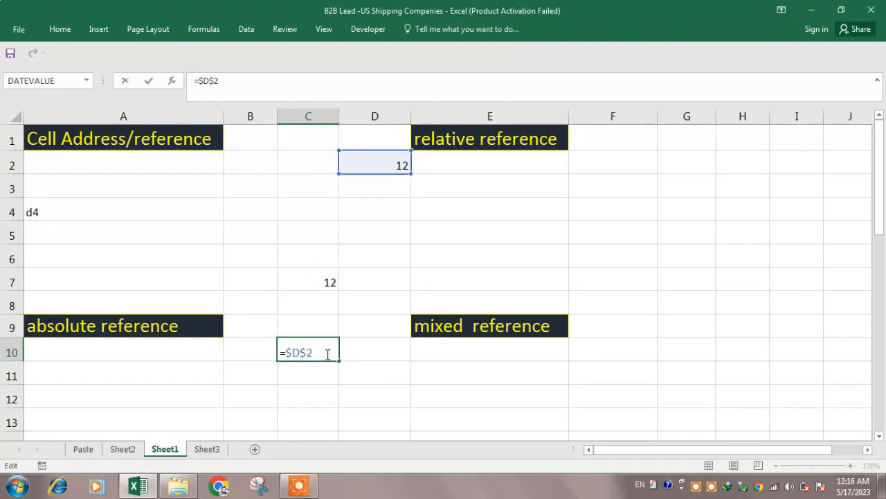
left_click_drag(324, 351, 288, 354)
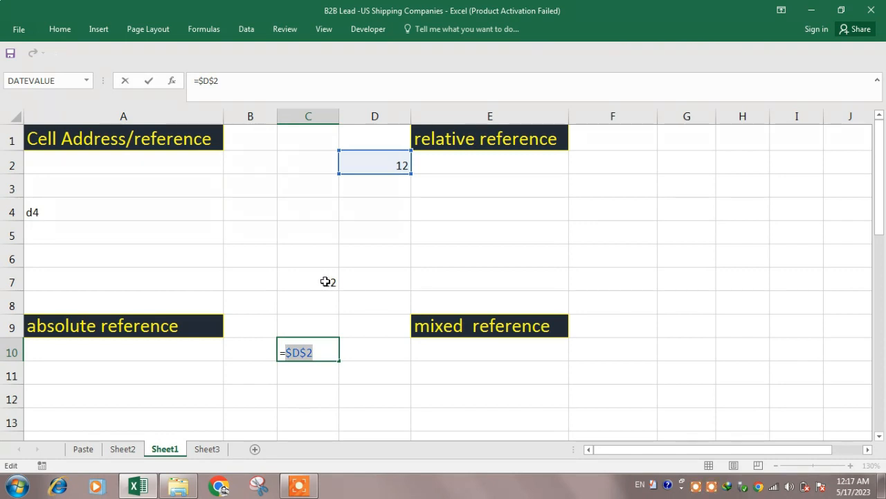
left_click(315, 353)
left_click_drag(315, 353, 289, 357)
key("Return")
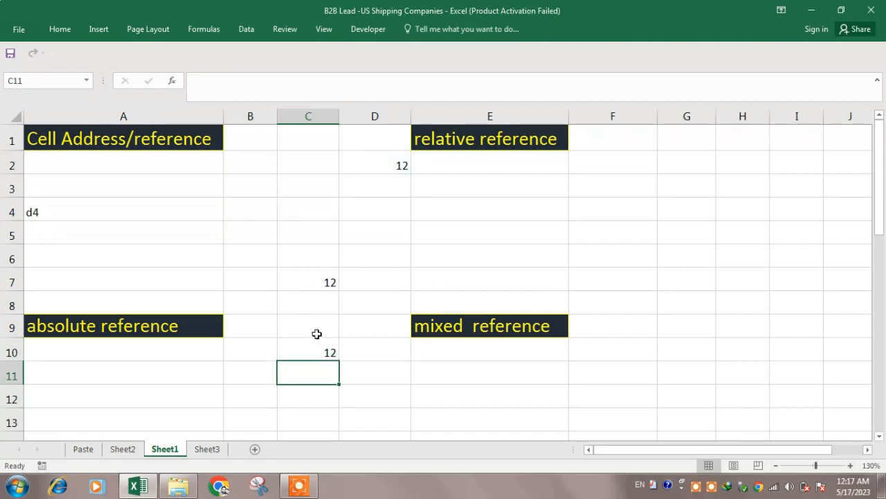
left_click(335, 284)
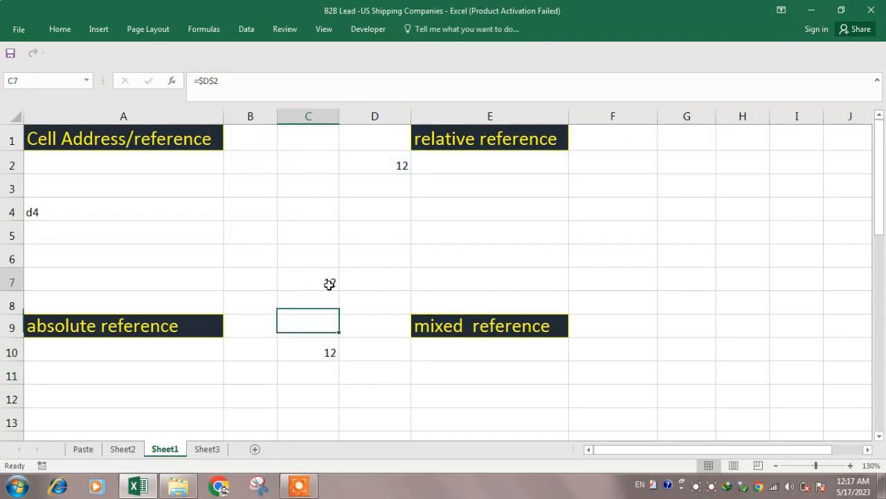
Step: Copy the absolute reference formula from C7 into D7 and open the pasted formula to examine its reference
key("ctrl+c")
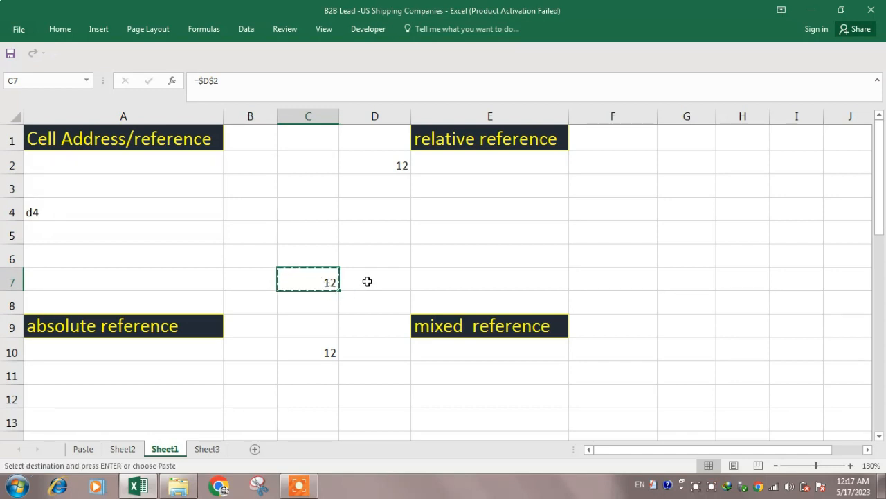
left_click(366, 281)
key("ctrl+v")
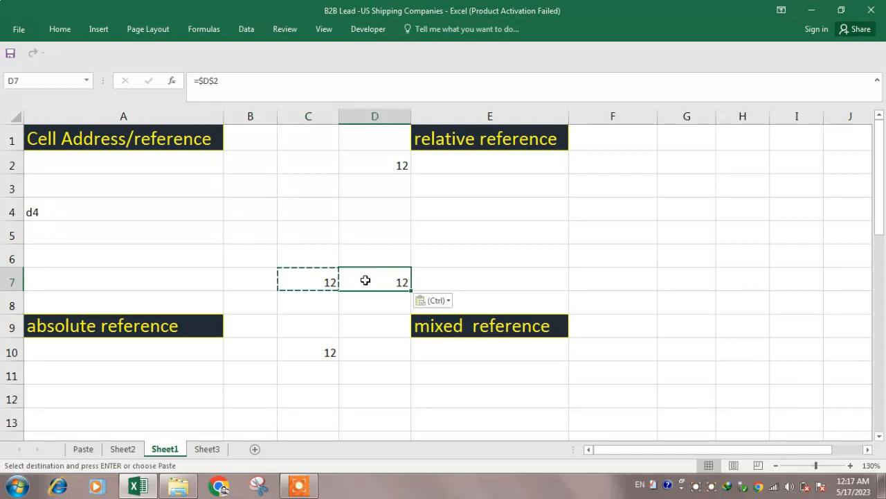
double_click(380, 283)
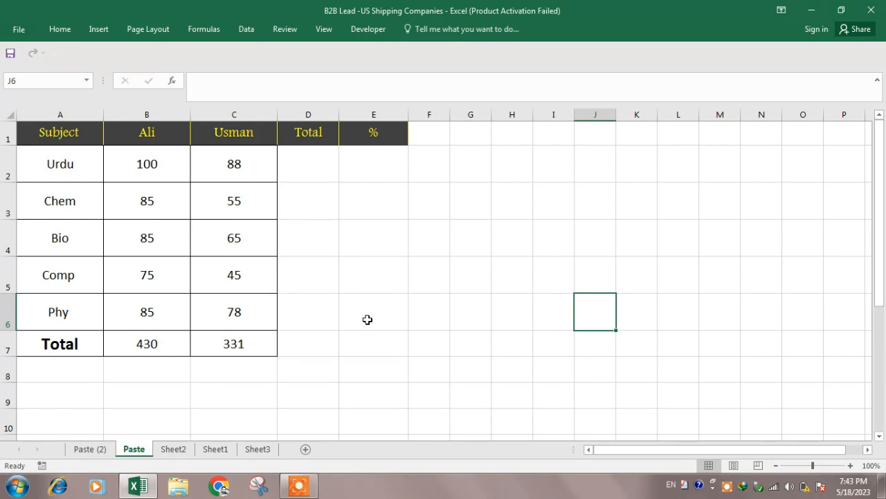
Step: Try an automatic sum of B2:C2 in cell D2 of the marks table
left_click(292, 165)
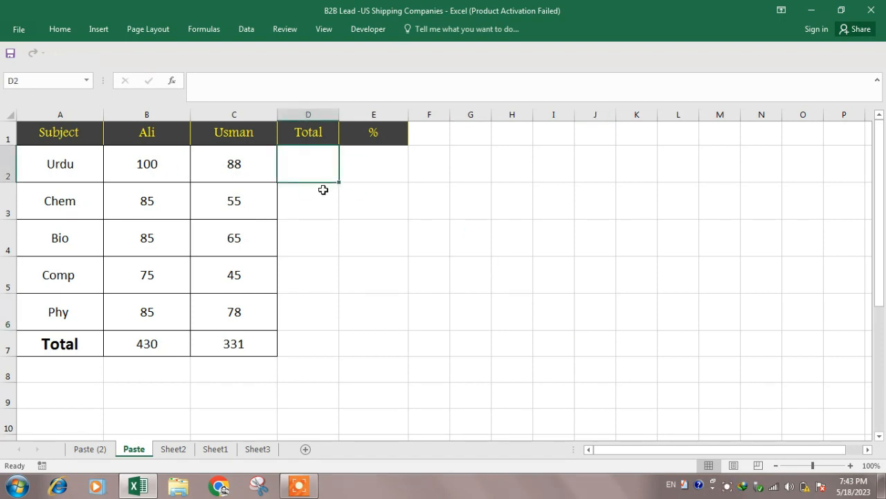
key("alt+equal")
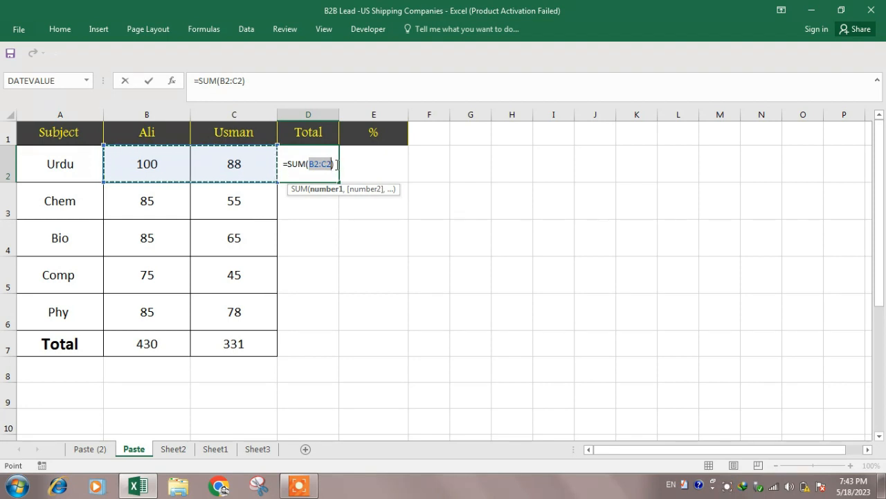
key("Return")
left_click(318, 167)
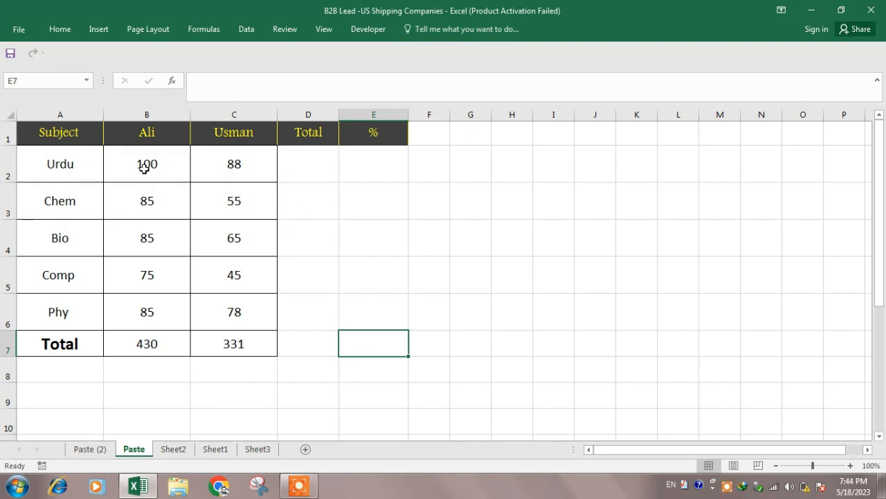
Step: Calculate the Urdu total in D2 with =SUM(B2:C2) and fill the formula down through D6
left_click(295, 168)
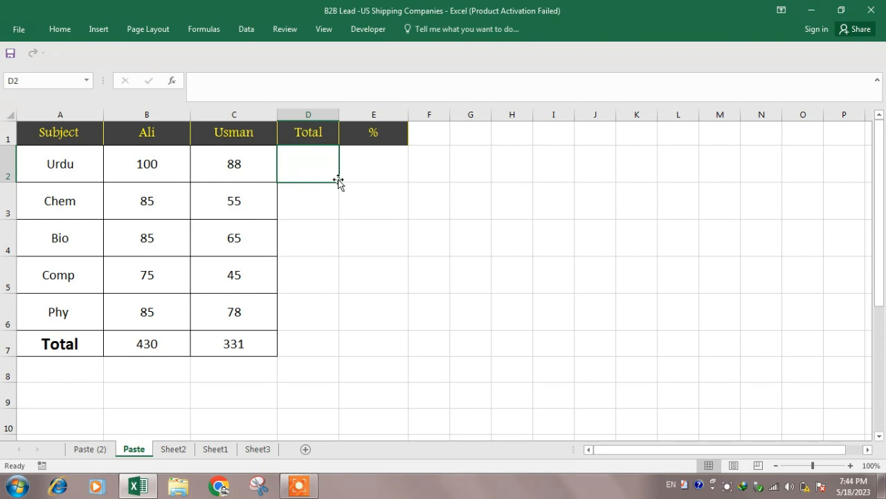
key("alt+equal")
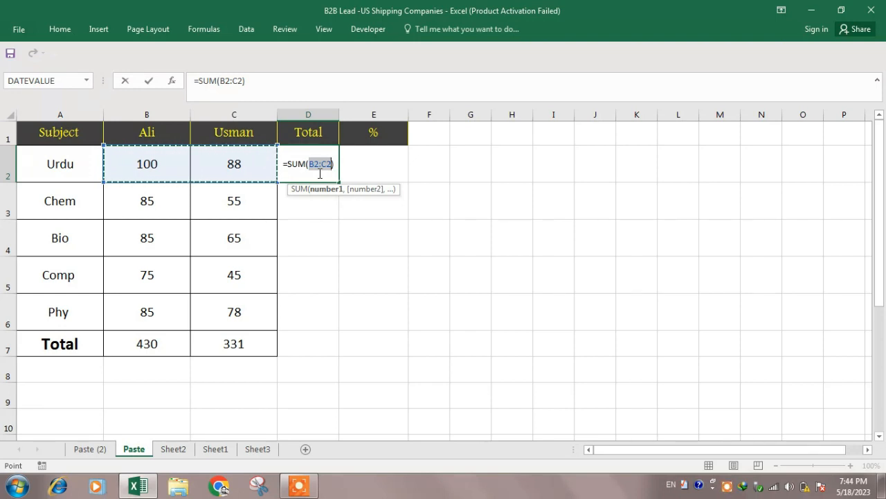
key("Return")
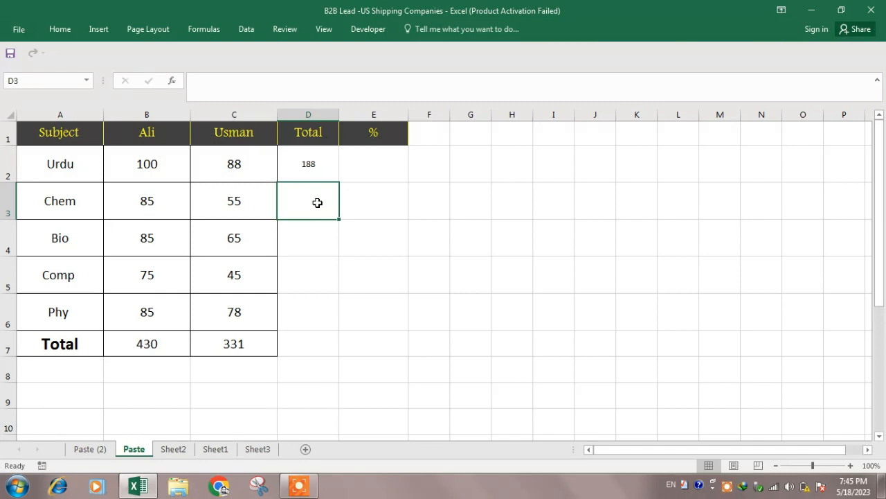
left_click(313, 173)
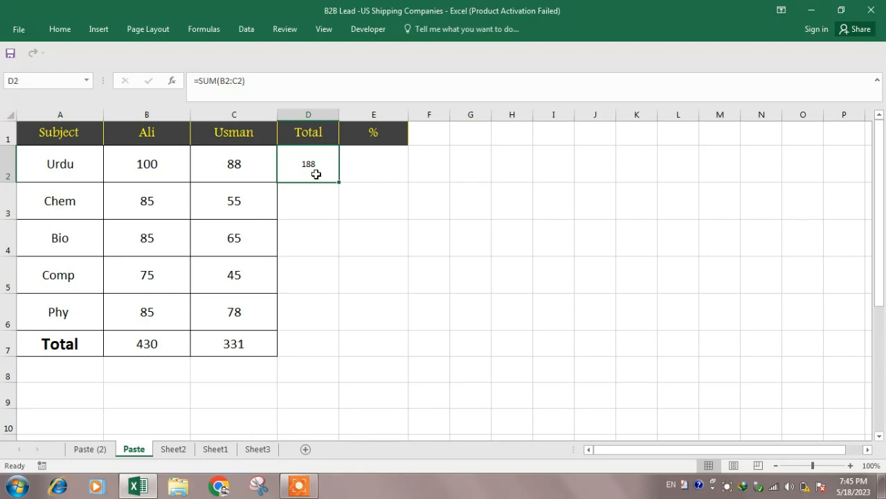
left_click_drag(339, 184, 323, 313)
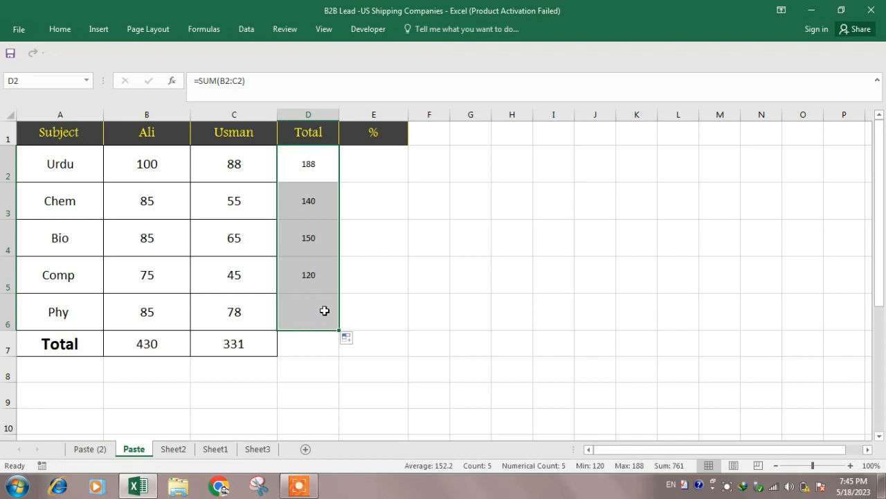
Step: Examine the formulas in D2 through D6 and compare the row references each subject's total uses
left_click(319, 171)
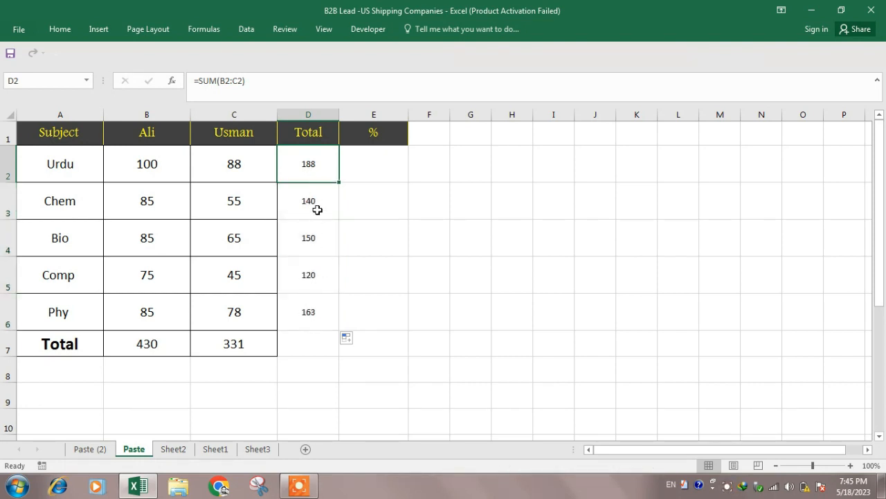
left_click(317, 204)
left_click(318, 234)
left_click(309, 276)
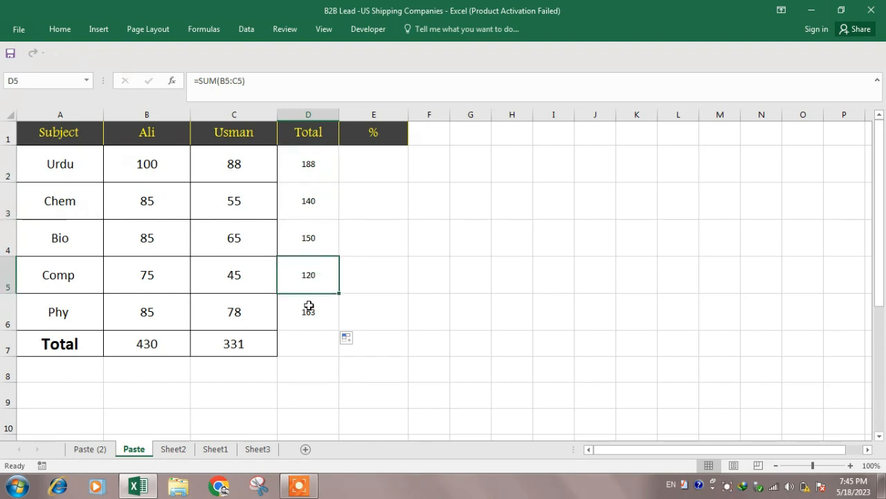
left_click(309, 307)
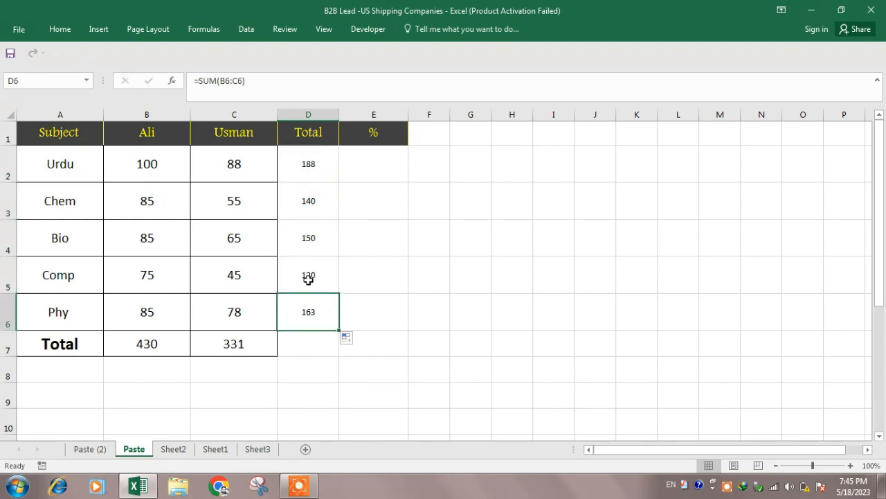
left_click(311, 275)
double_click(312, 276)
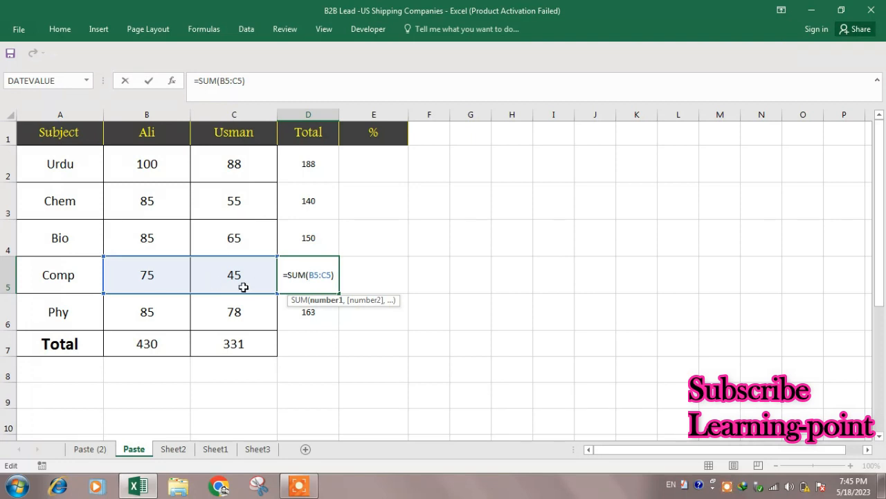
key("Return")
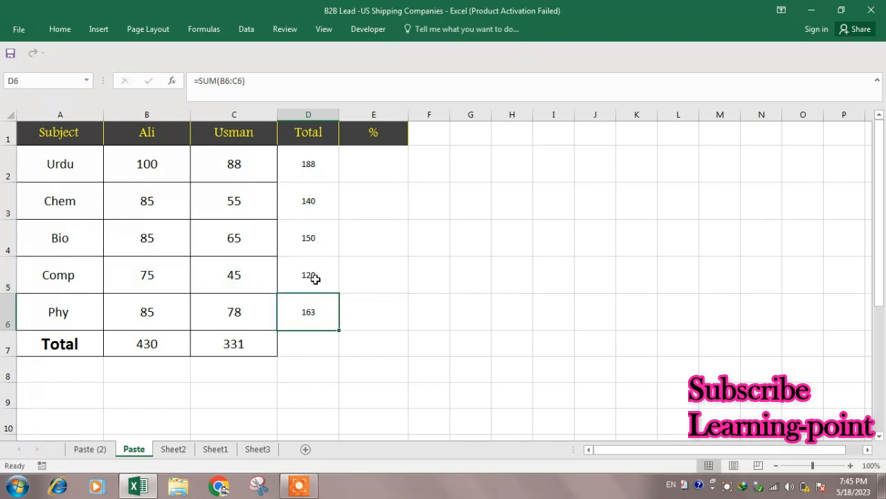
double_click(312, 169)
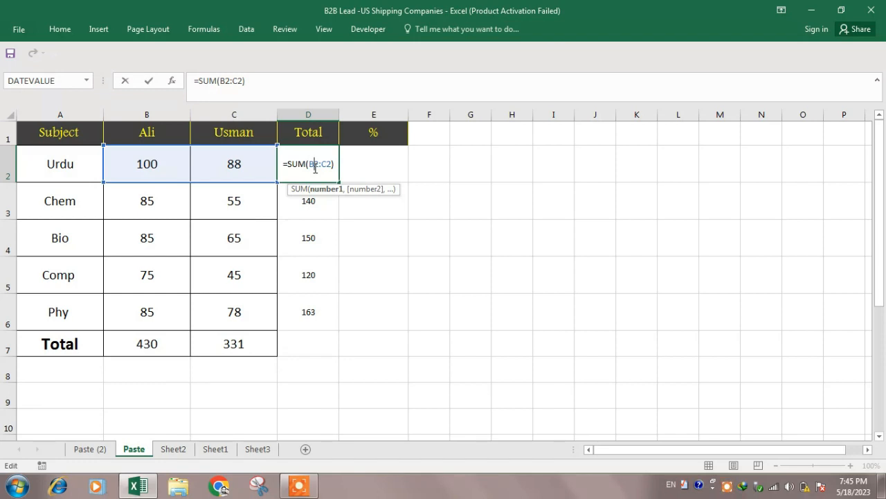
key("Return")
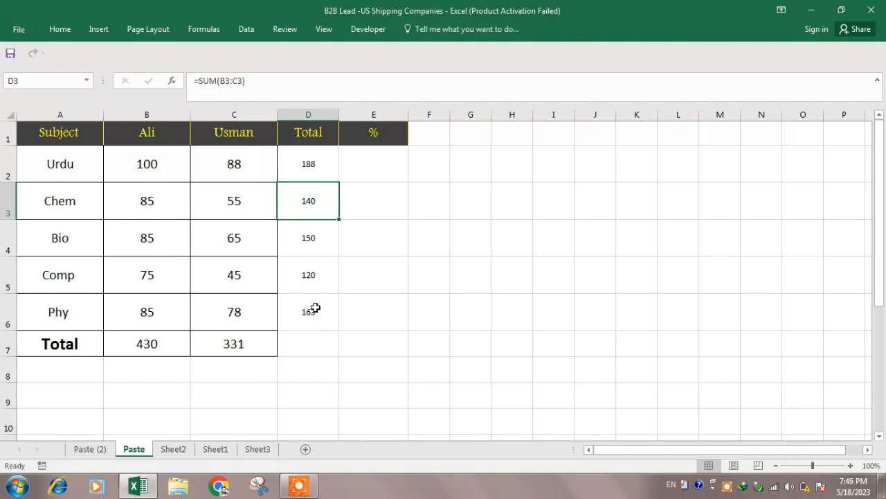
Step: Calculate the Urdu percentage in E2 with =D2/200*100 and fill the formula down through E6
left_click(369, 173)
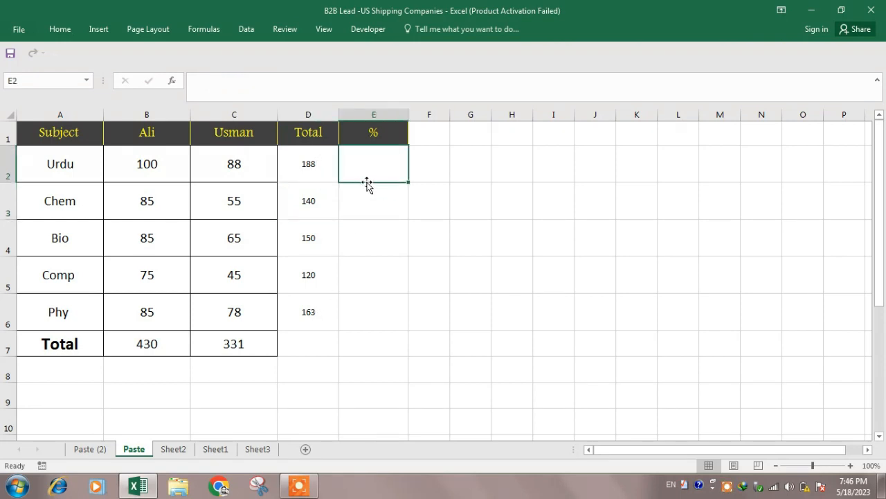
left_click(136, 164)
left_click(236, 169)
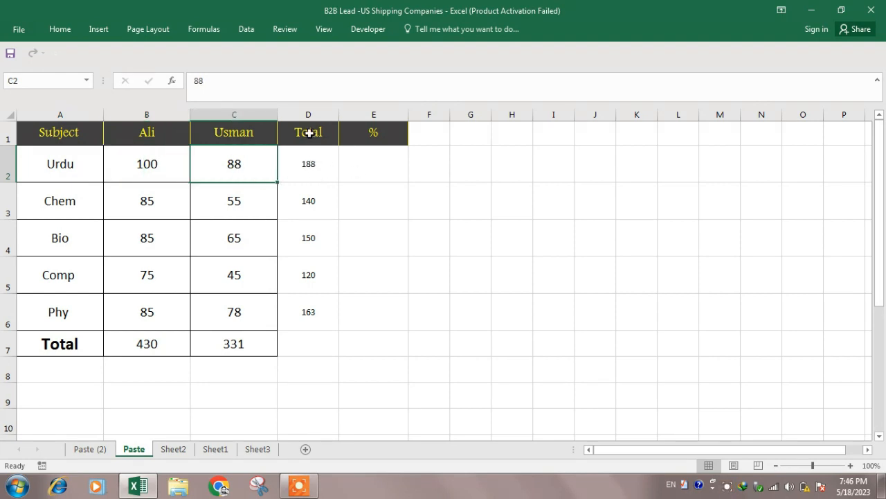
left_click(368, 167)
type("=")
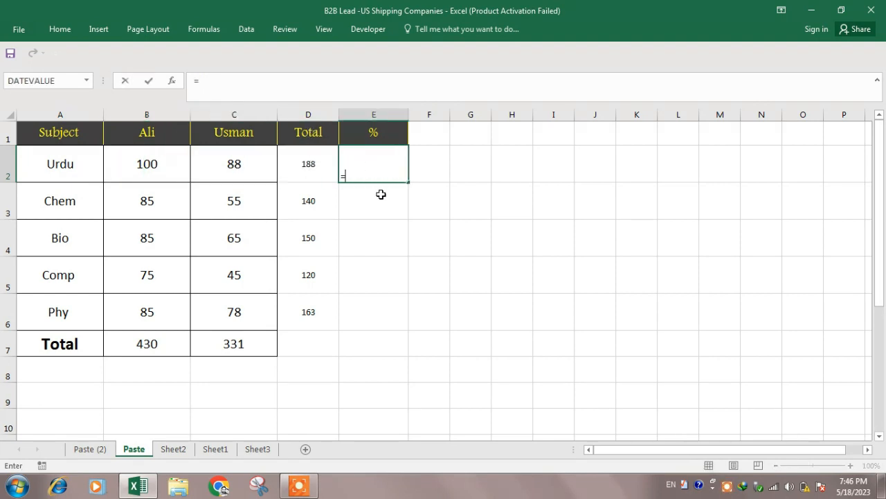
left_click(322, 167)
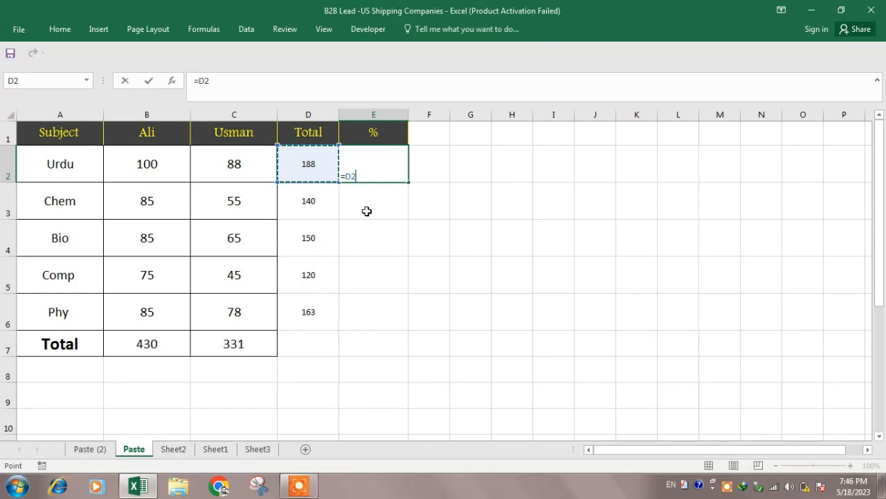
type("/")
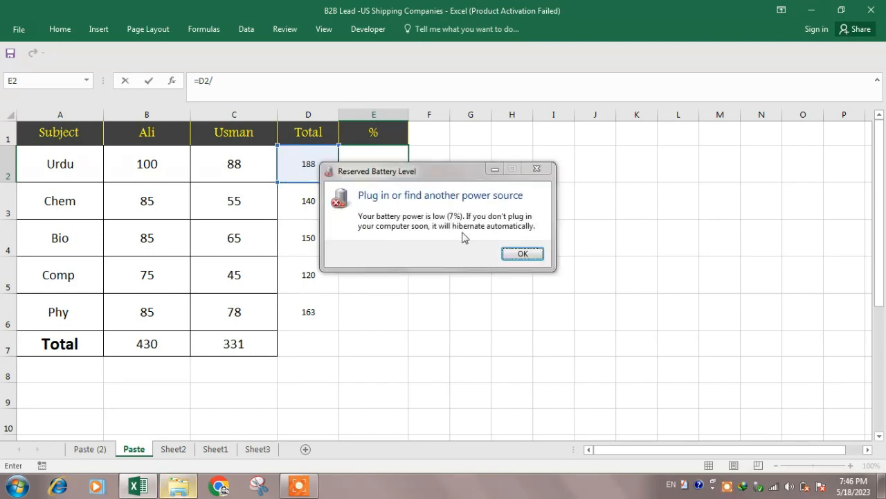
left_click(523, 252)
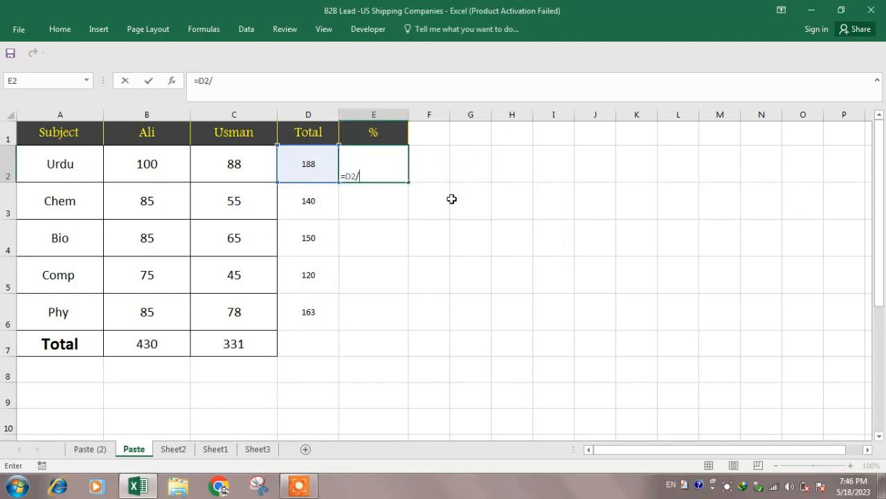
type("200*100")
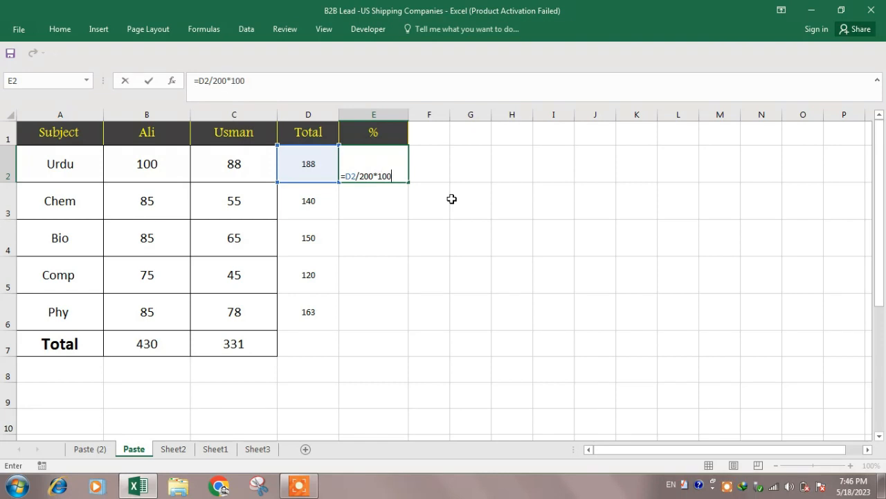
key("Return")
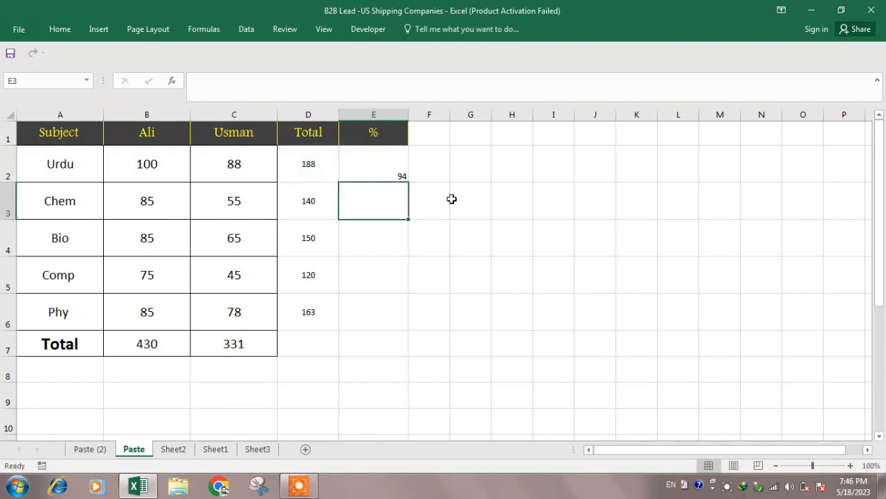
left_click(399, 175)
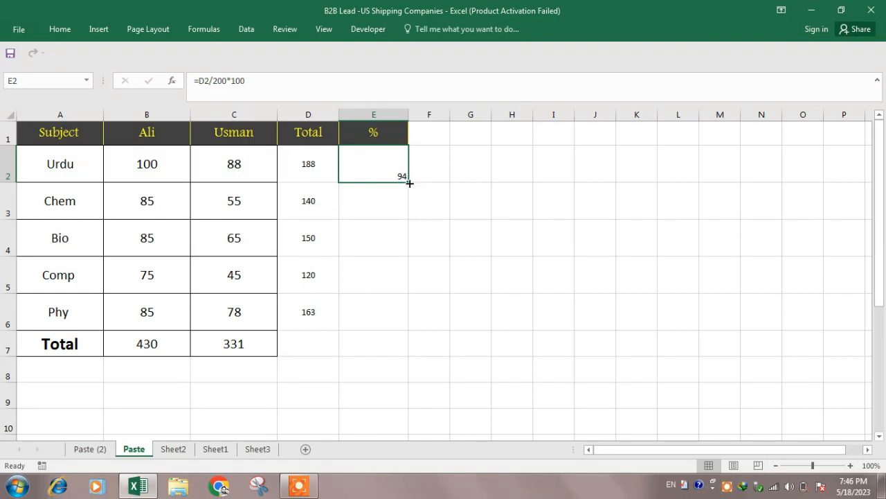
left_click_drag(410, 183, 393, 323)
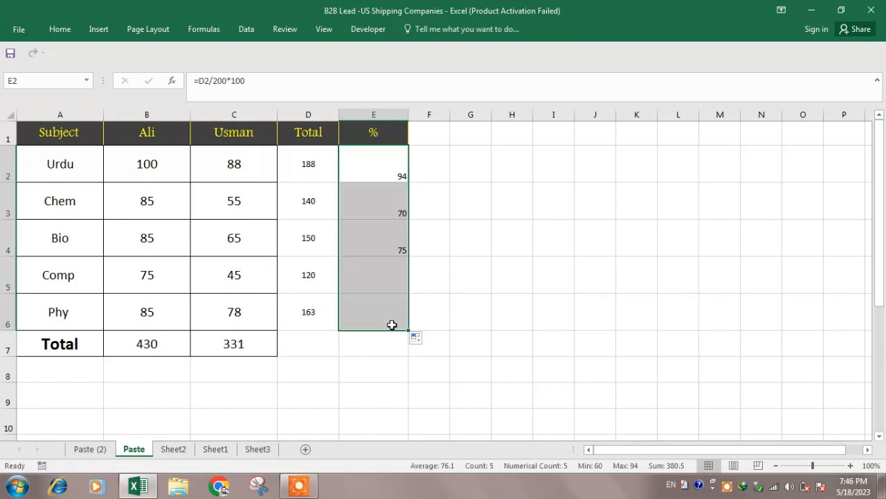
Step: Examine the percentage formulas in E2 through E5 and compare which total cell each one references
left_click(400, 284)
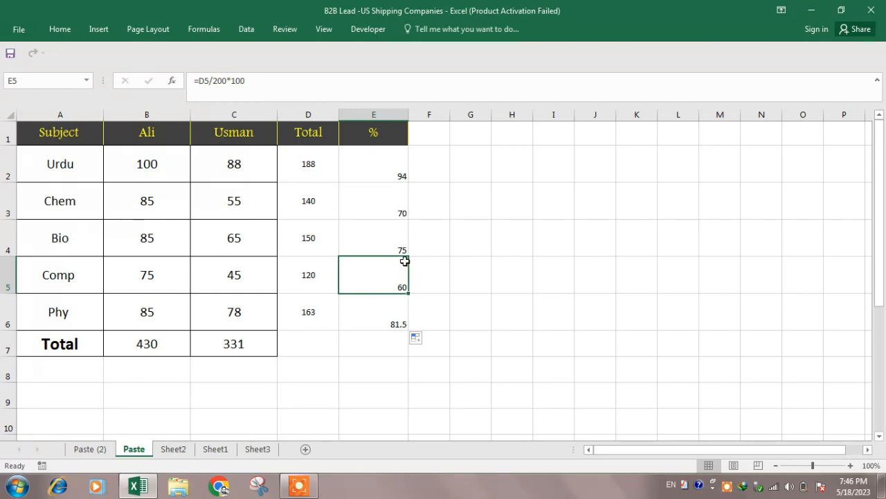
left_click(402, 174)
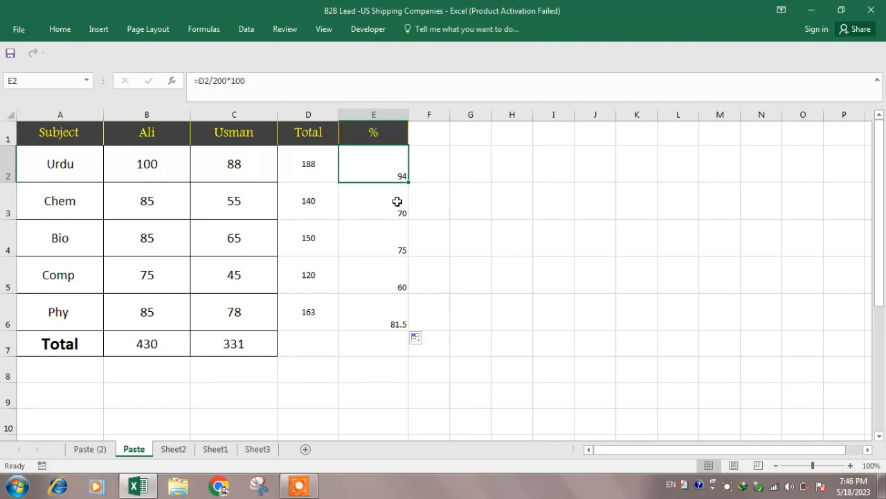
left_click(385, 276)
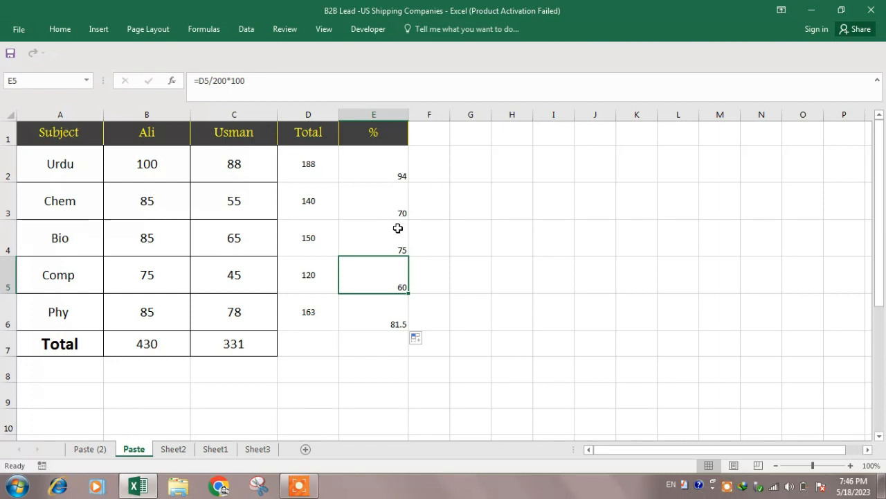
double_click(398, 175)
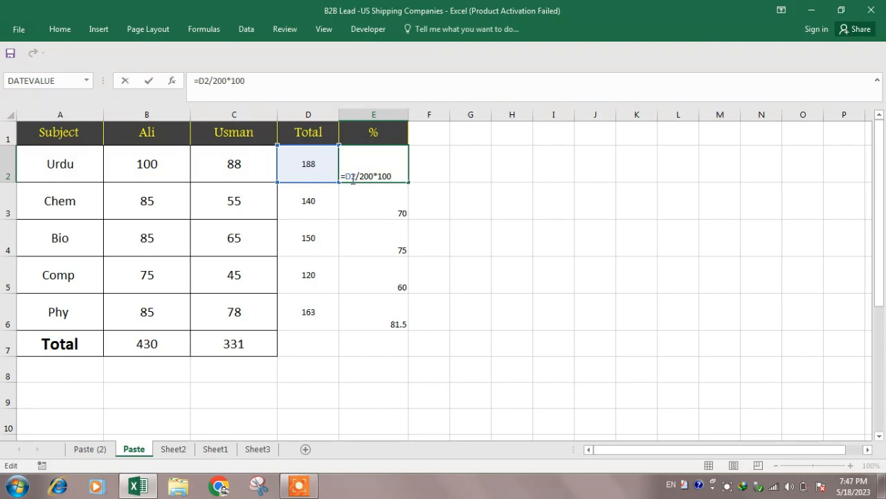
key("Return")
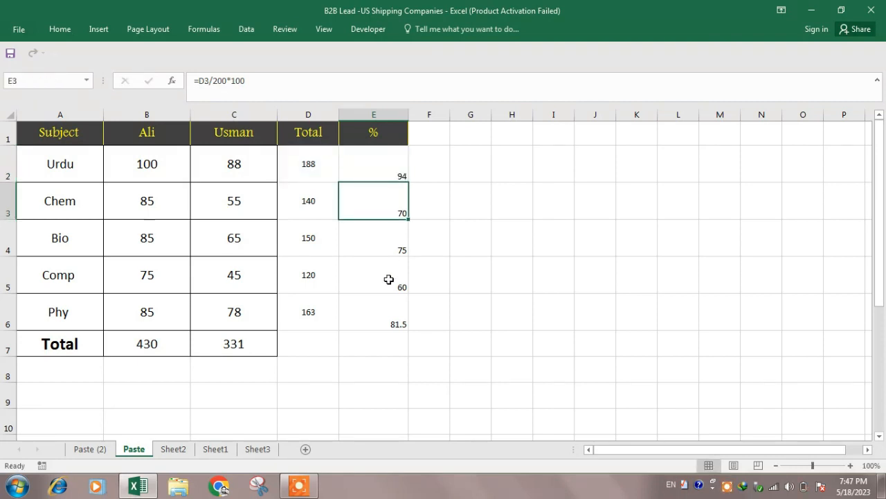
left_click(390, 238)
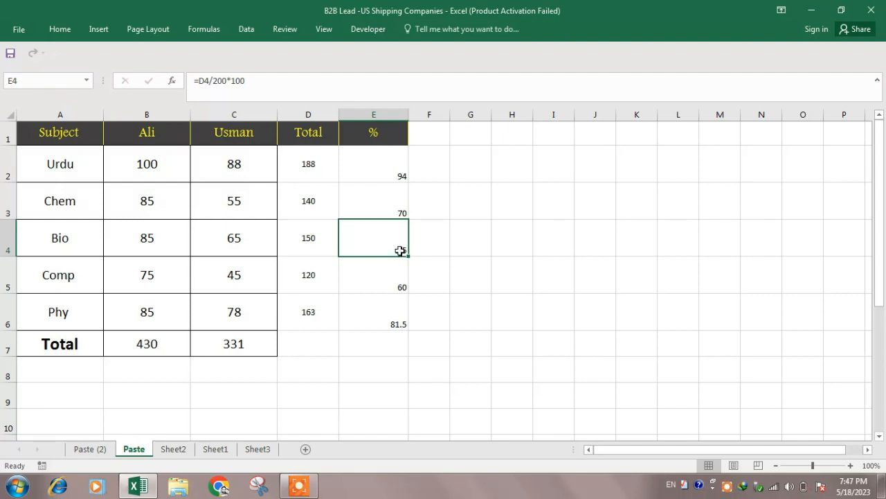
double_click(393, 253)
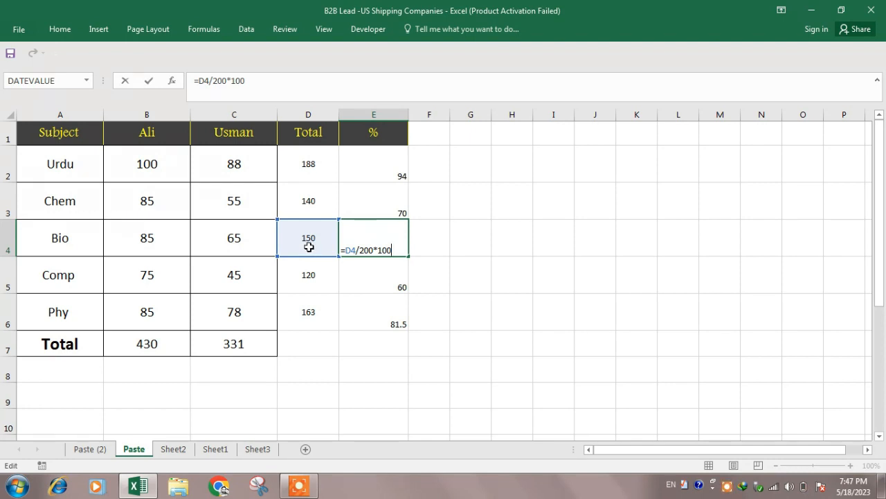
key("Return")
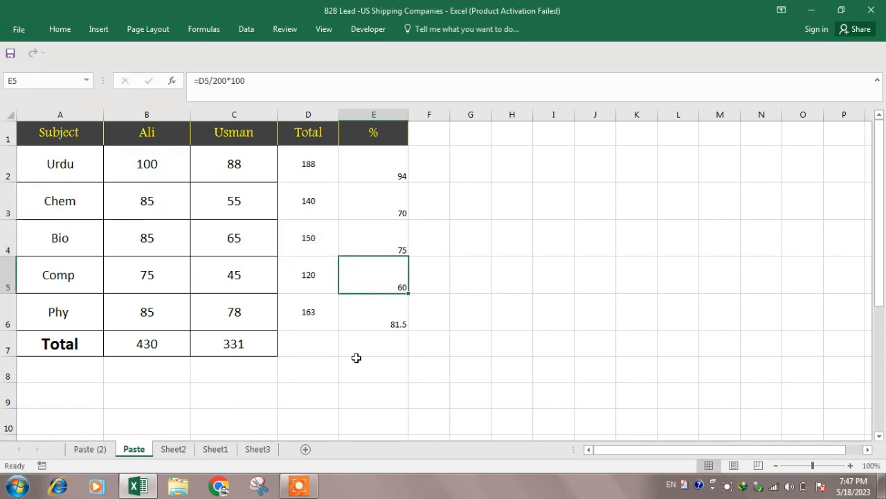
Step: On the Paste (2) sheet, set the prices to 11200 for LCD, 250 for mouse, 1500 for Key board and 200 for Cabel
left_click(89, 448)
left_click(291, 319)
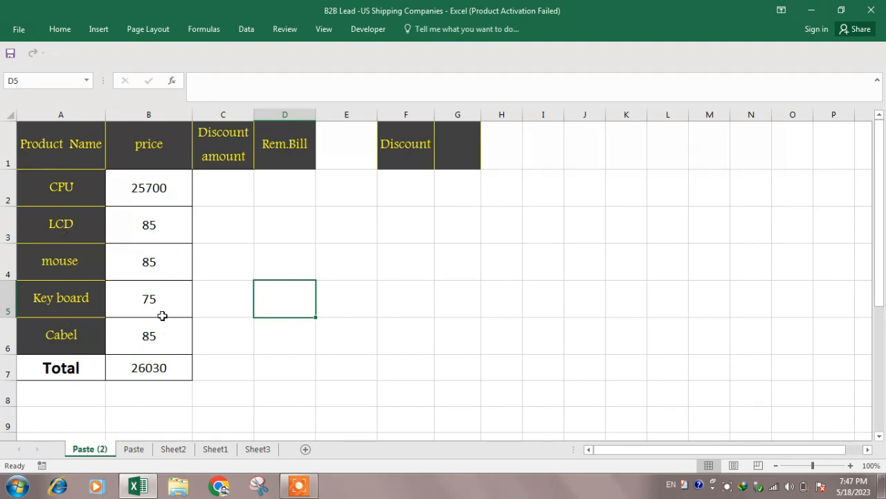
left_click(159, 226)
type("11200")
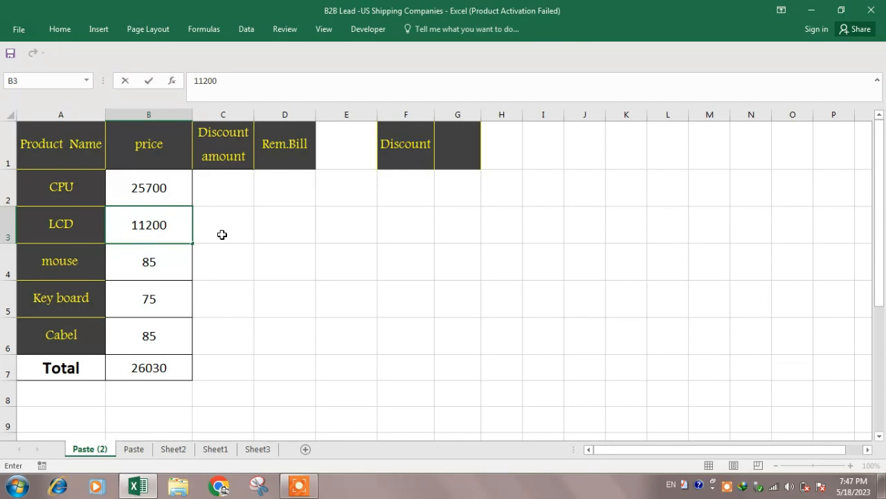
key("Return")
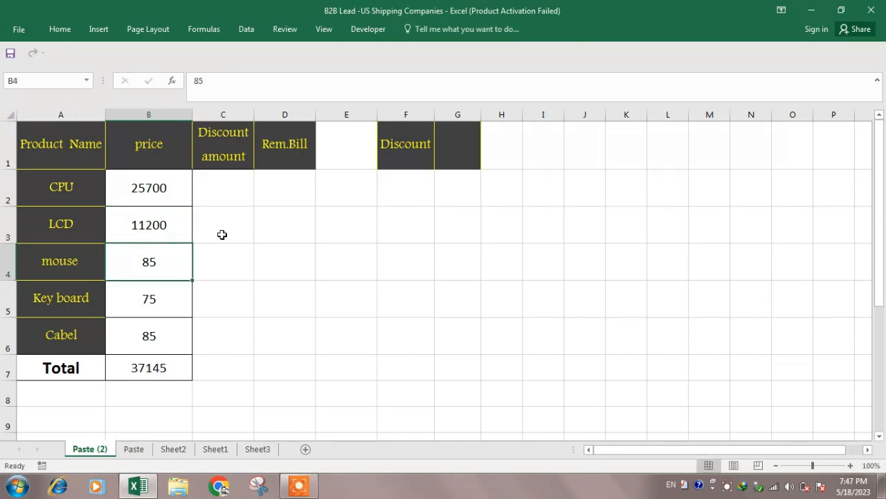
type("250")
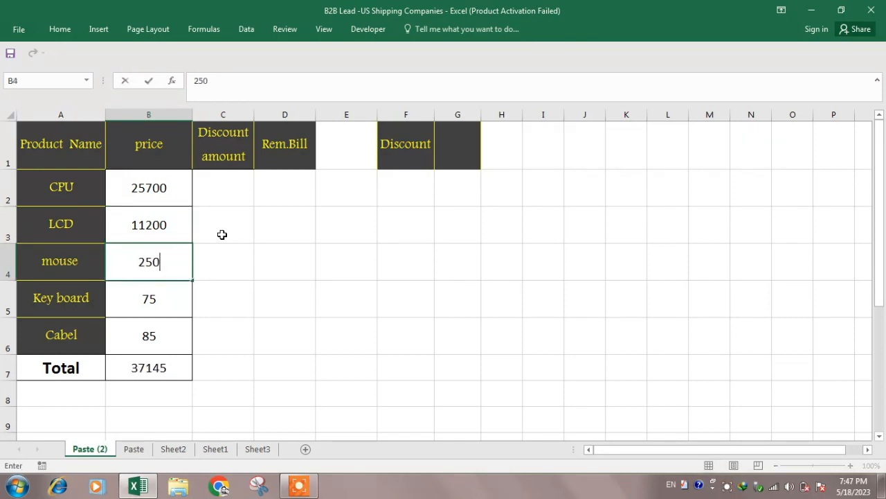
key("Return")
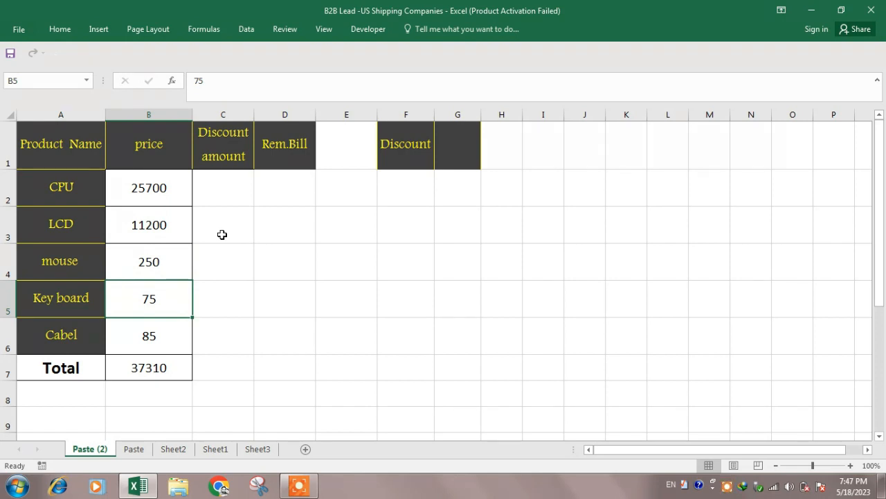
type("1500")
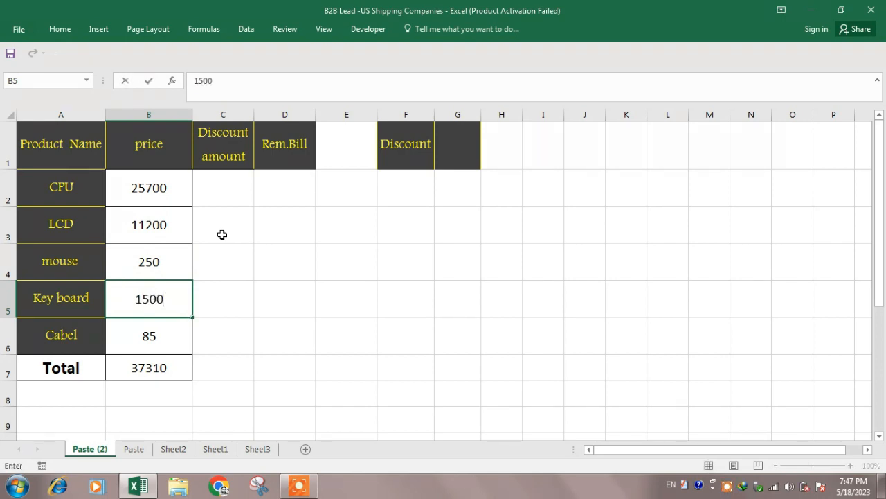
key("Return")
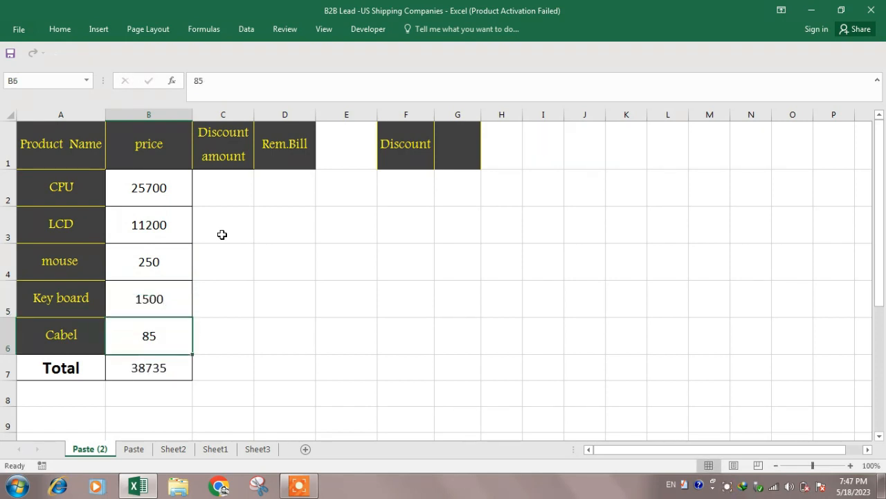
type("200")
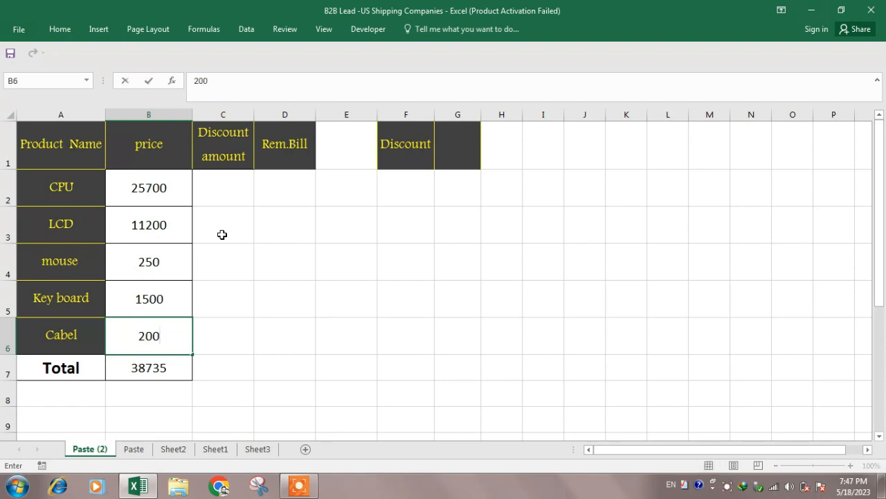
key("Return")
Step: Calculate the CPU discount amount in C2 with the formula =B2*.05
key("Right")
key("Up")
key("Up")
key("Up")
key("Up")
key("Up")
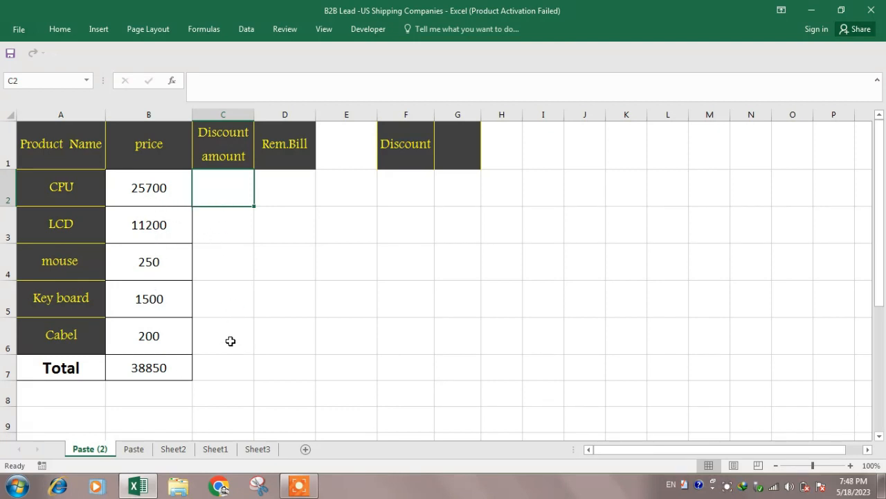
double_click(229, 193)
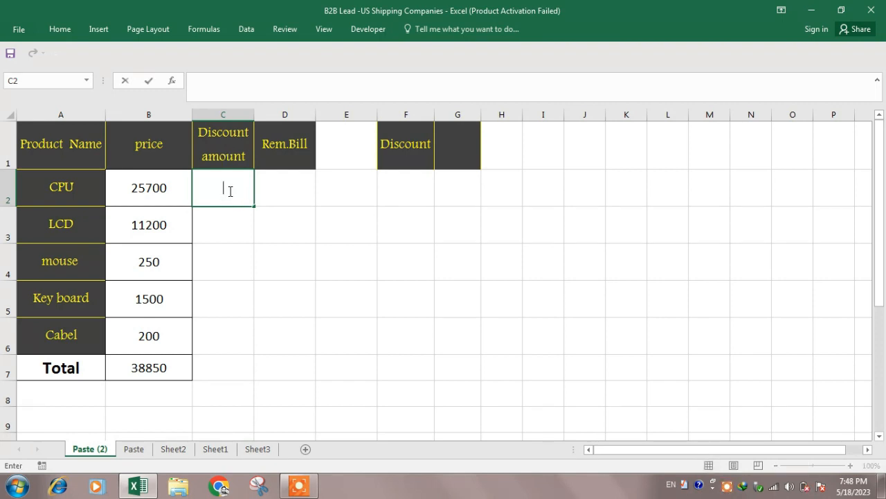
type("=")
left_click(154, 193)
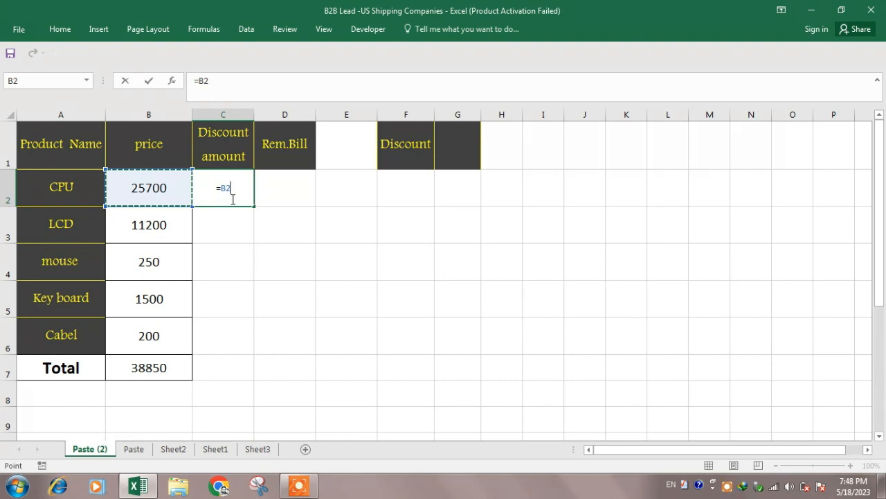
type("*.05")
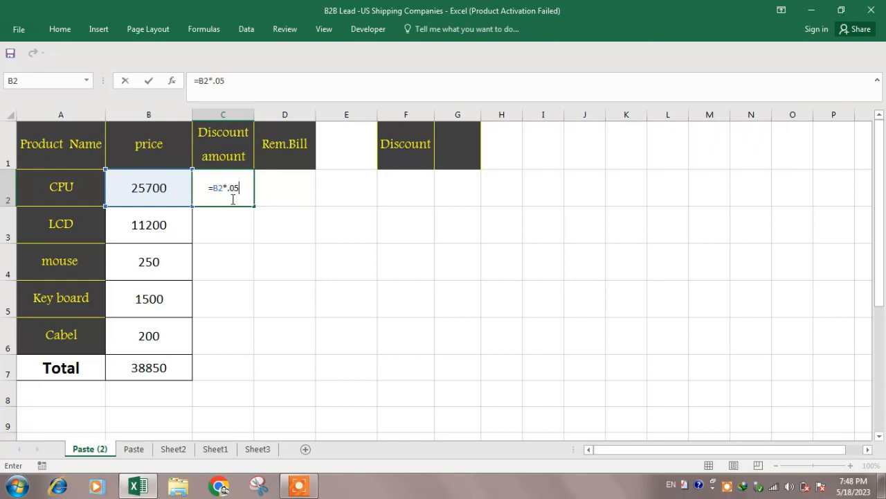
key("Return")
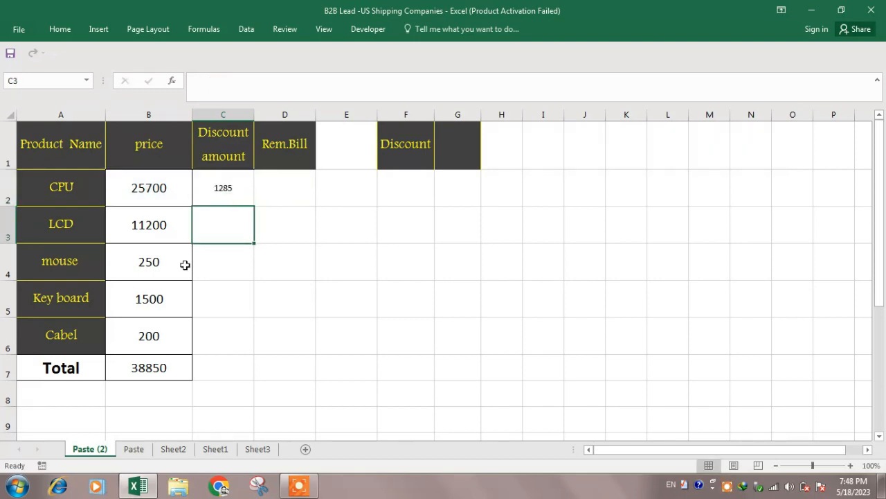
Step: Fill the 5% discount formula from C2 down through C6 and inspect the copied formula in C5
left_click(227, 197)
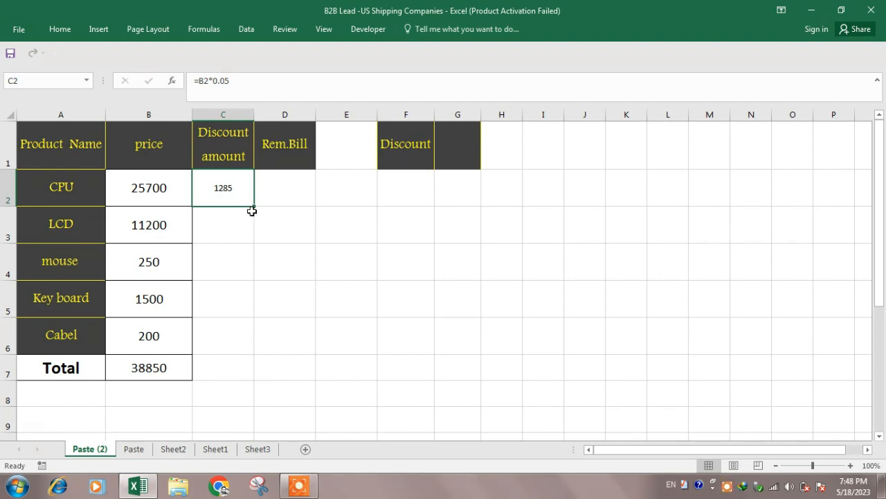
left_click_drag(255, 209, 252, 357)
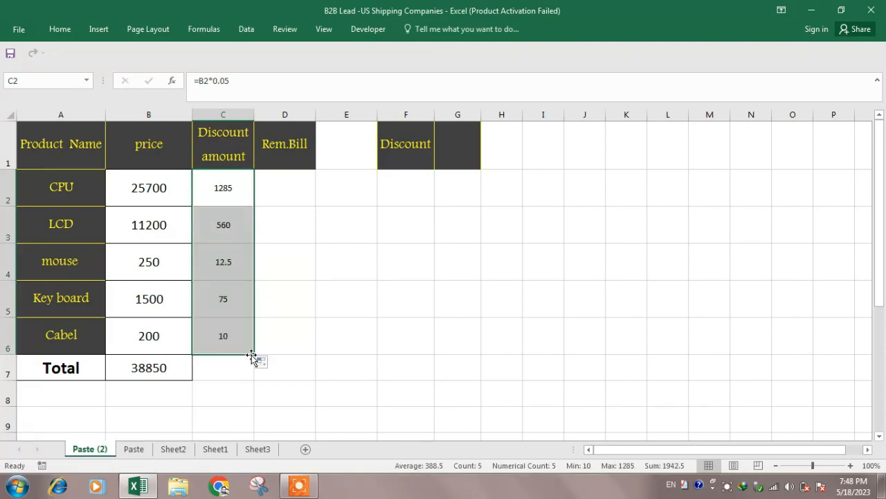
left_click(233, 311)
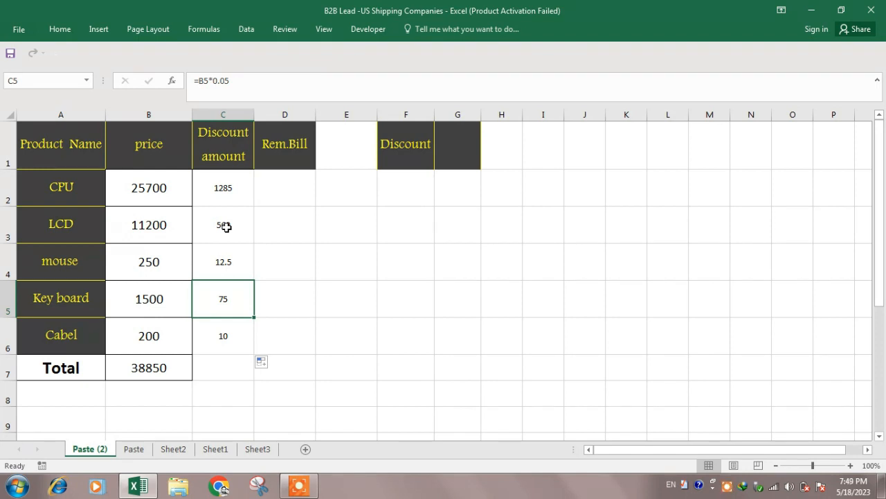
Step: Change the discount rate in the C2 formula to 0.07 and fill it down through C6
double_click(236, 191)
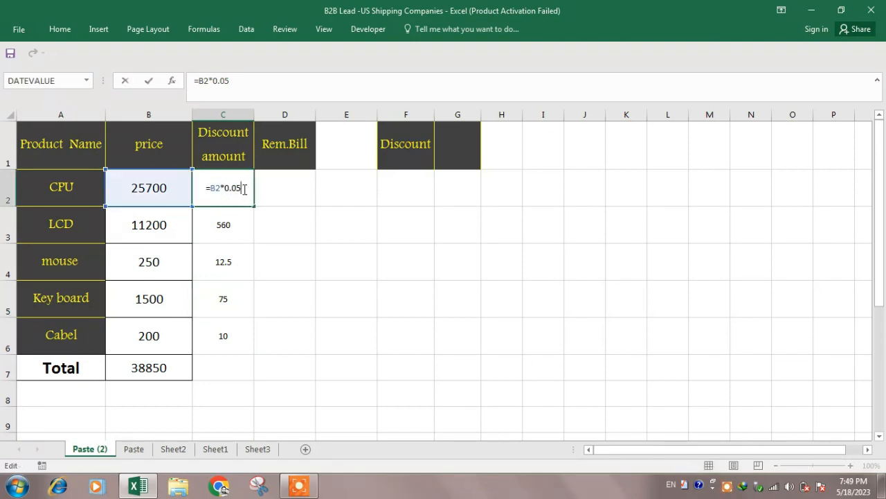
key("BackSpace")
type("7")
key("Return")
left_click(238, 198)
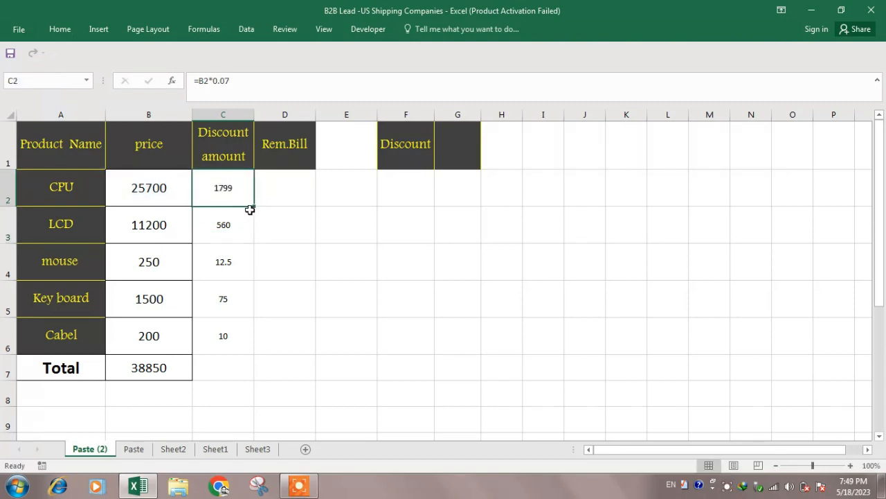
double_click(253, 206)
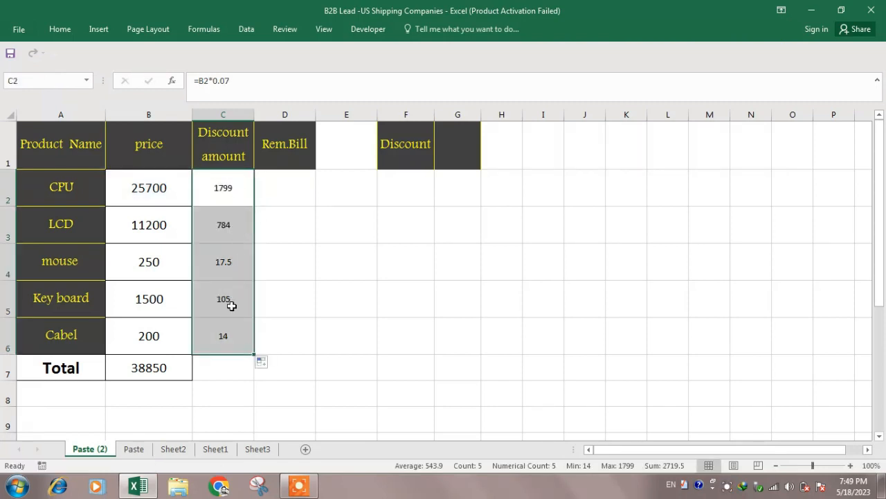
left_click(275, 323)
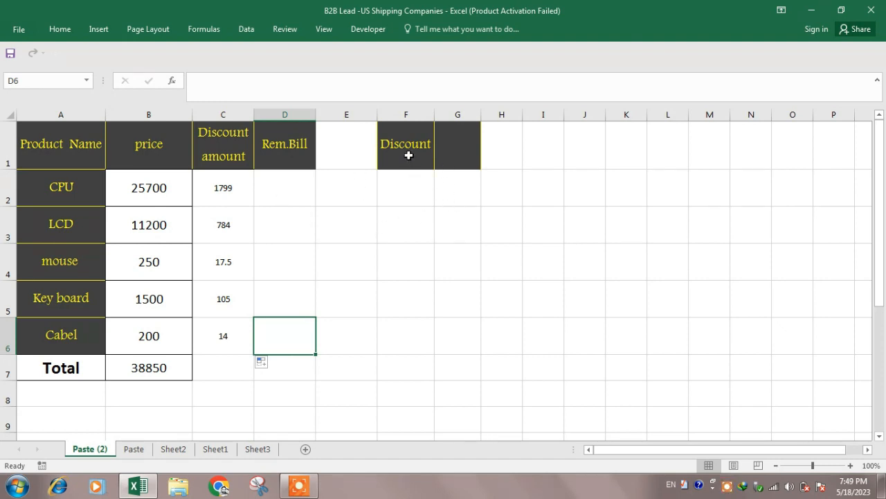
Step: Replace the fixed rate in the C2 formula with an absolute reference to discount cell G1, making it =B2*$G$1
left_click(429, 156)
left_click(459, 153)
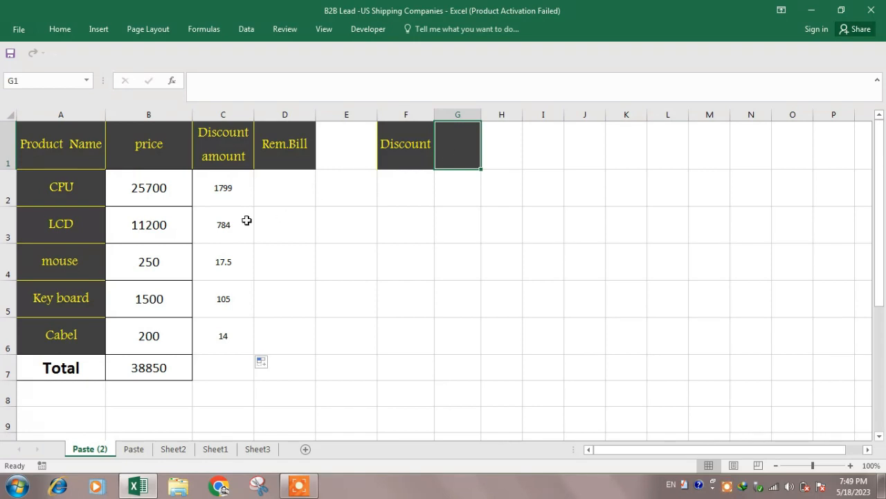
left_click(244, 190)
double_click(246, 199)
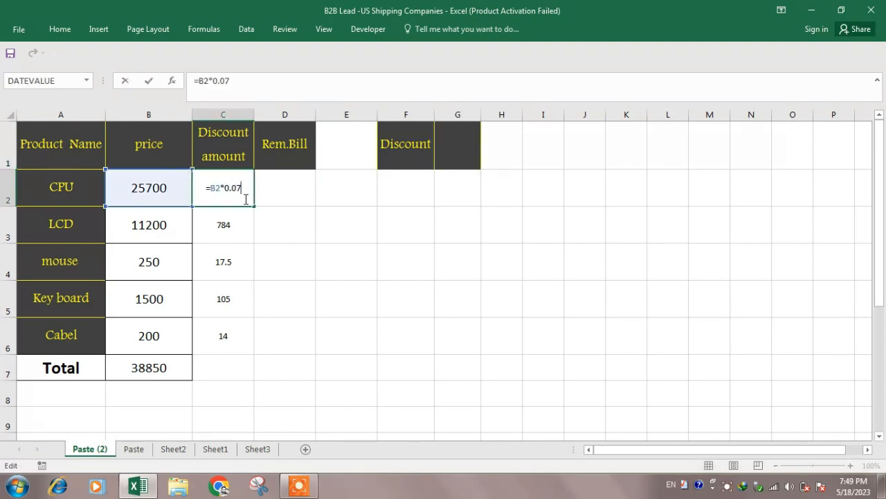
key("BackSpace")
key("BackSpace")
key("BackSpace")
key("BackSpace")
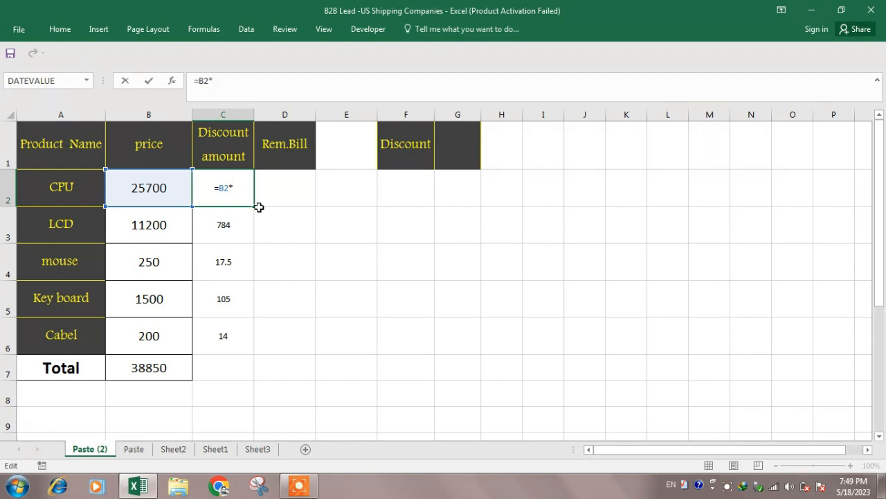
left_click(459, 152)
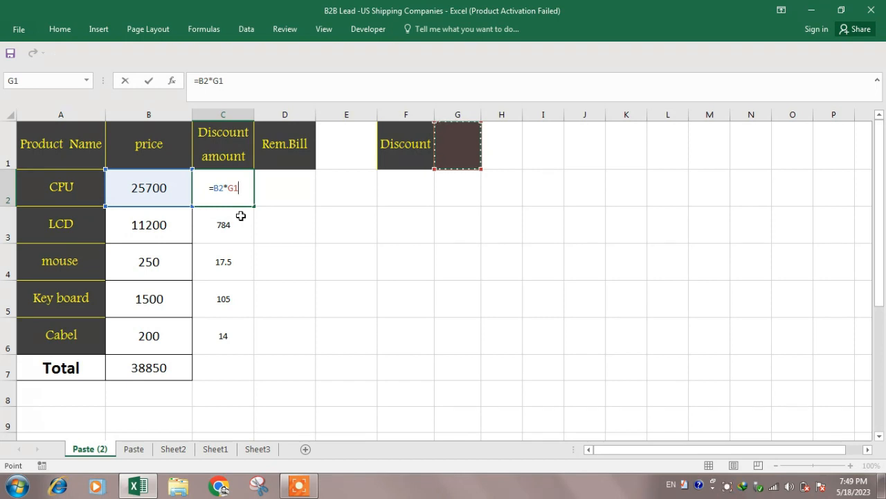
key("F4")
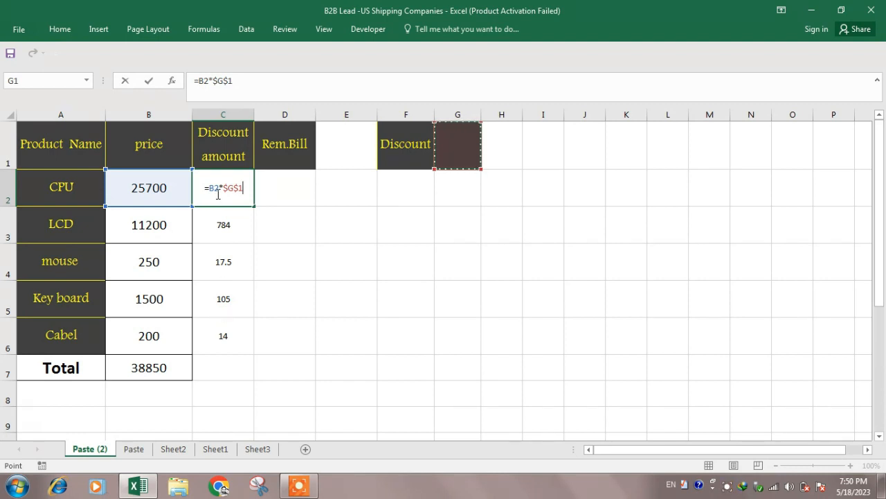
key("Return")
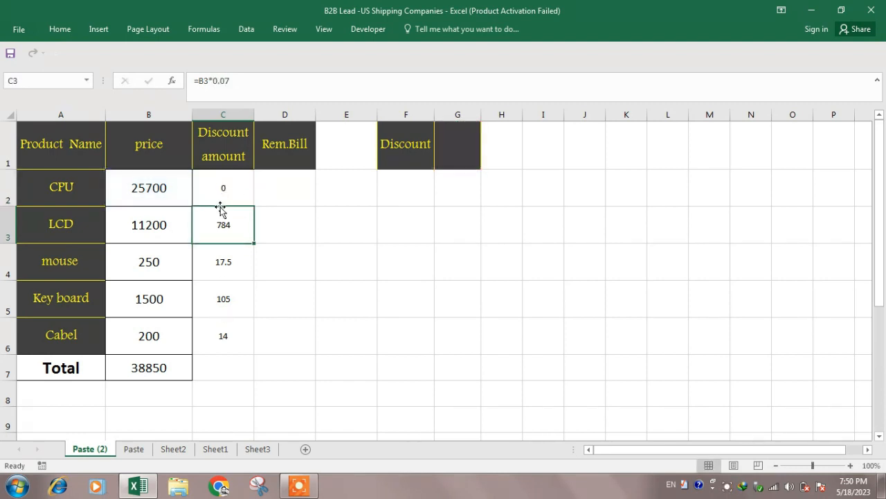
left_click(228, 193)
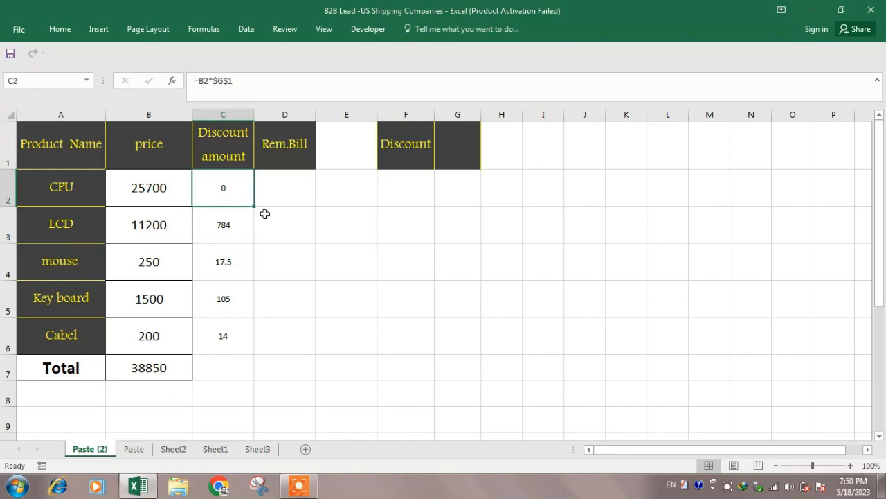
Step: Fill the absolute-reference discount formula from C2 down through C6 and enter .05 as the discount rate in G1
left_click_drag(254, 206, 247, 348)
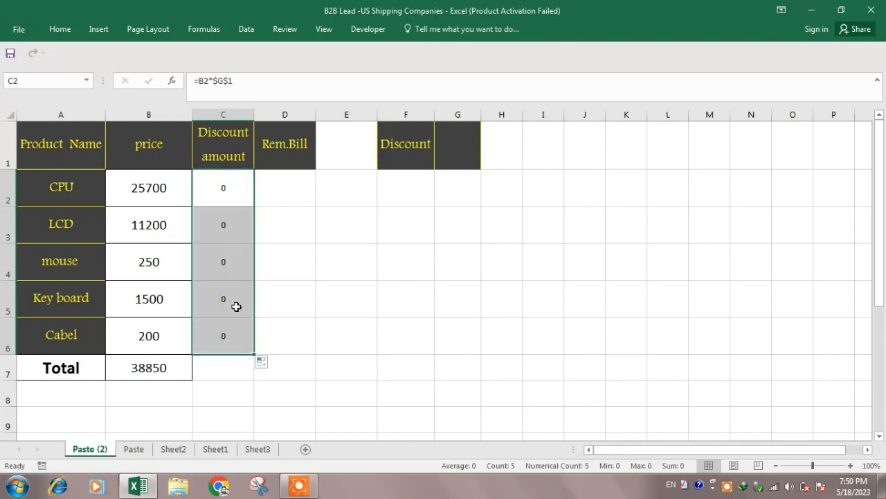
left_click(457, 143)
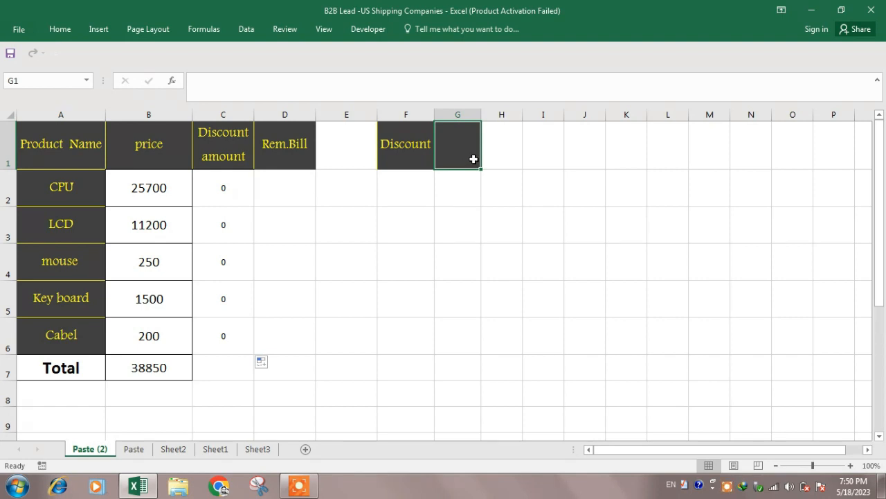
type(".")
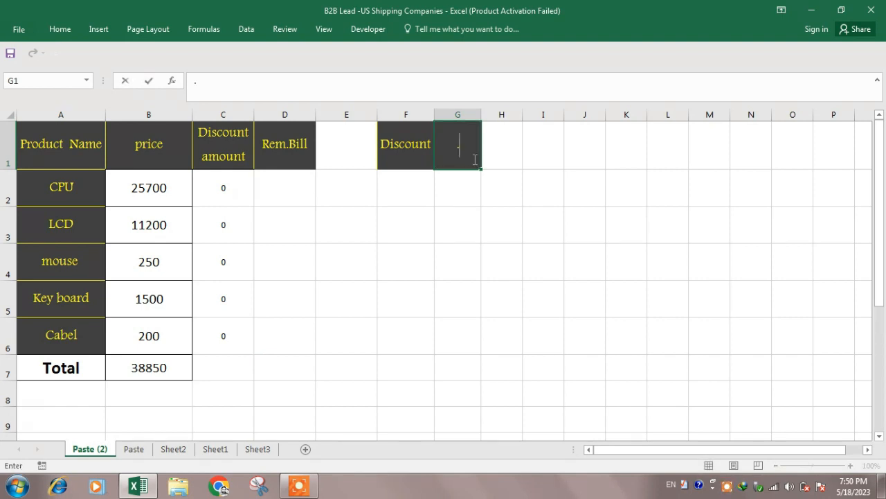
type("05")
key("Return")
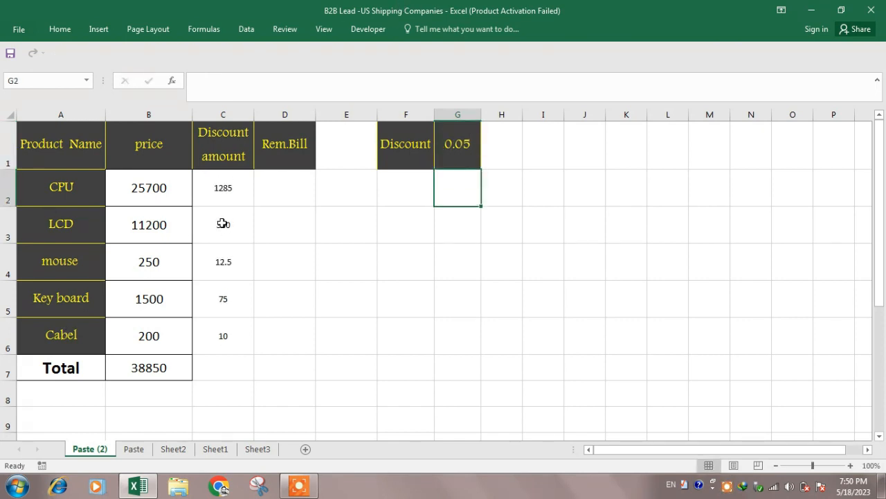
Step: Change the discount rate in cell G1 to .1 for all product discount amounts
left_click(457, 148)
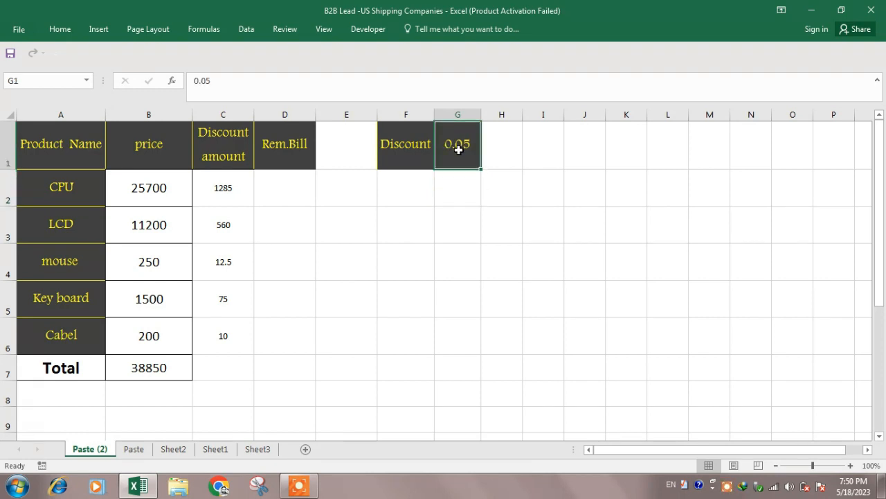
type(".1")
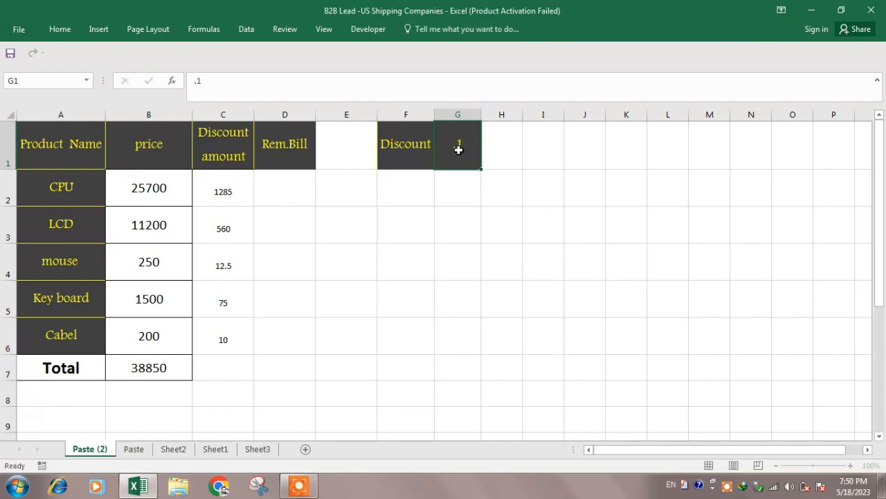
key("Return")
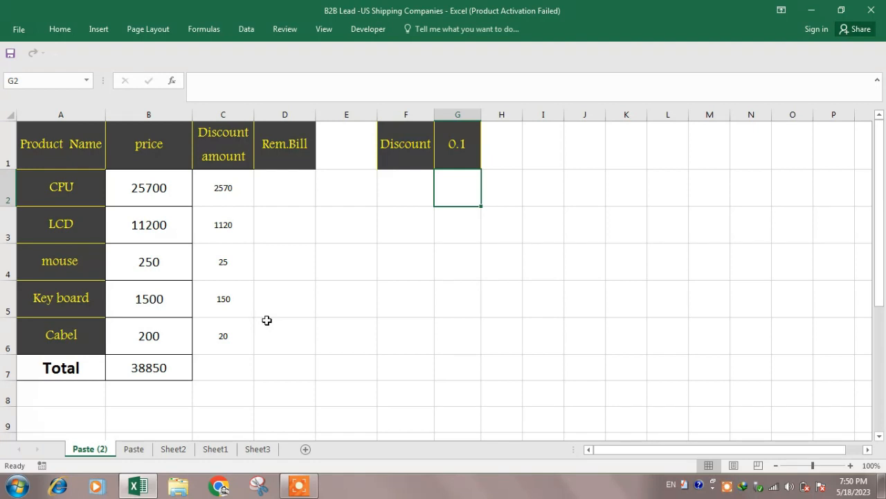
left_click(308, 488)
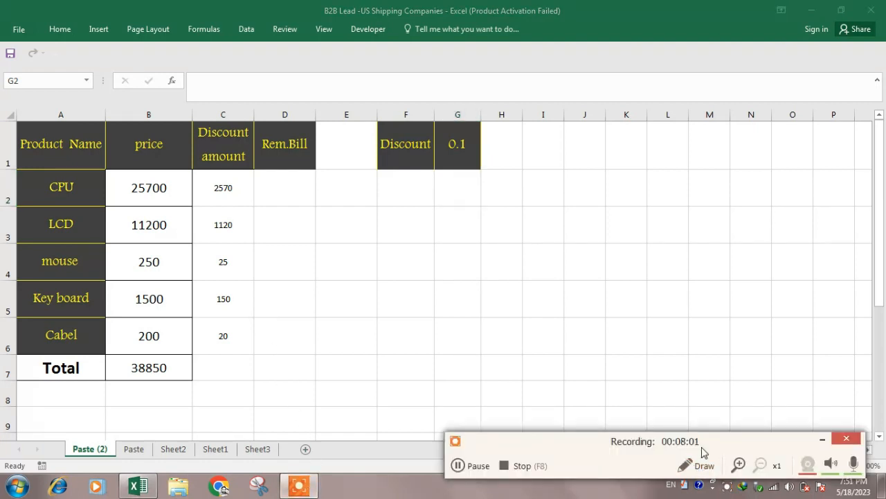